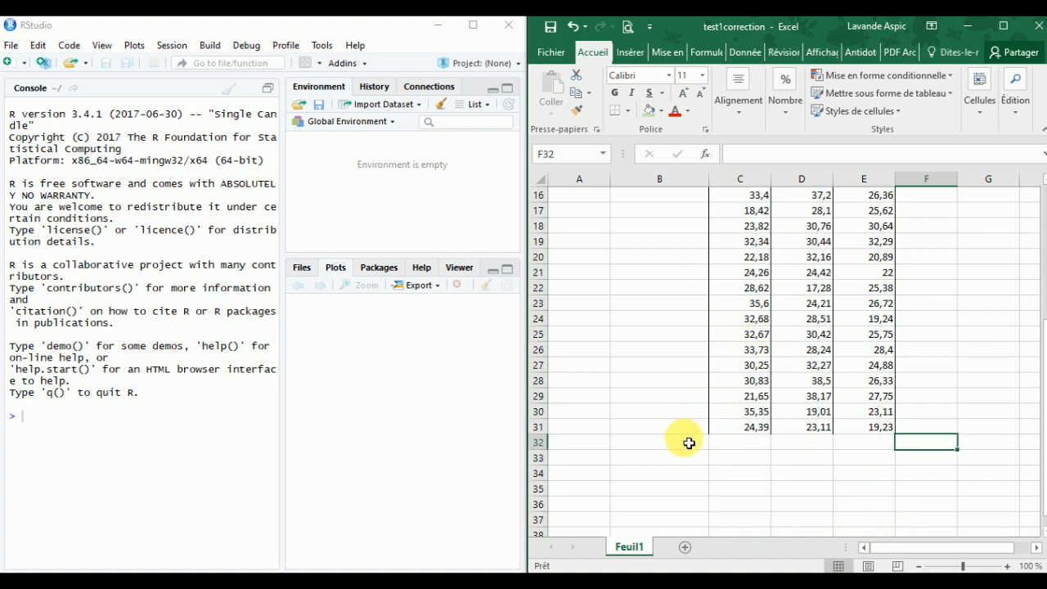
- Label B32 "moyenne" and calculate the mean of C2:C31 in C32 with the MOYENNE function
click(701, 442)
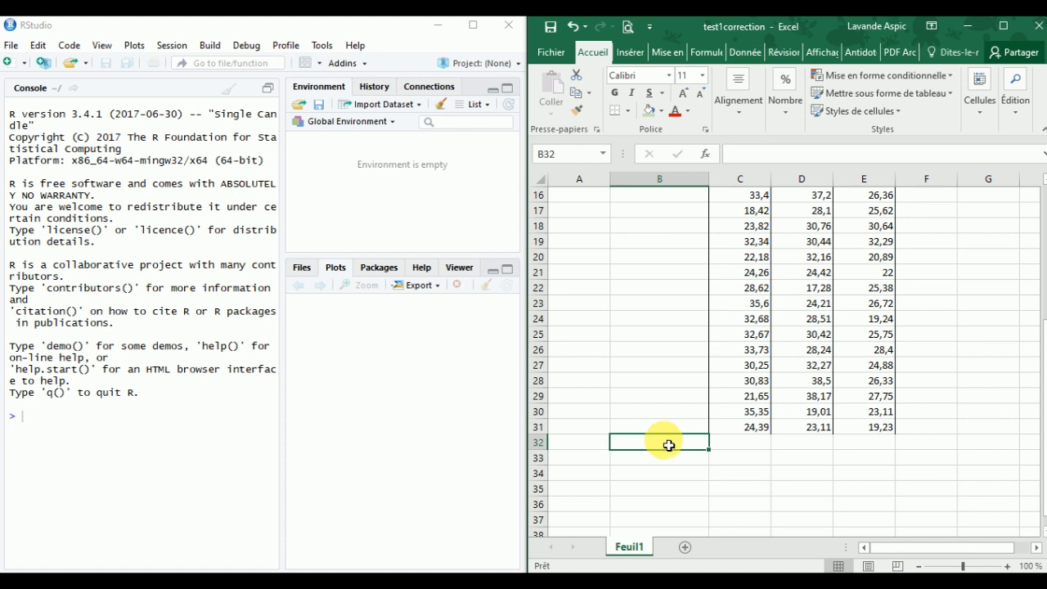
text(mo)
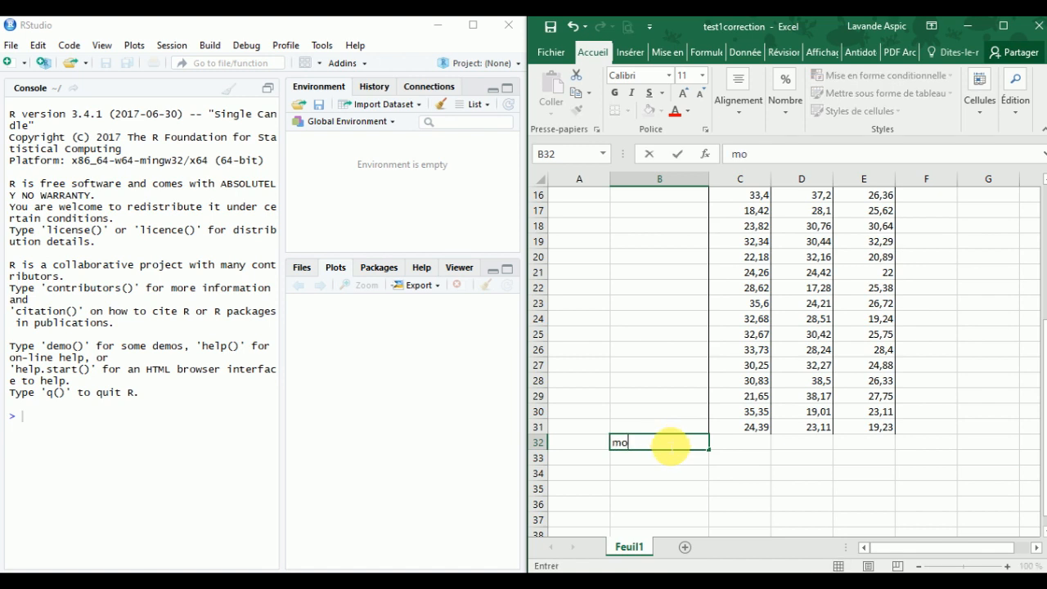
text(yenne)
key(Tab)
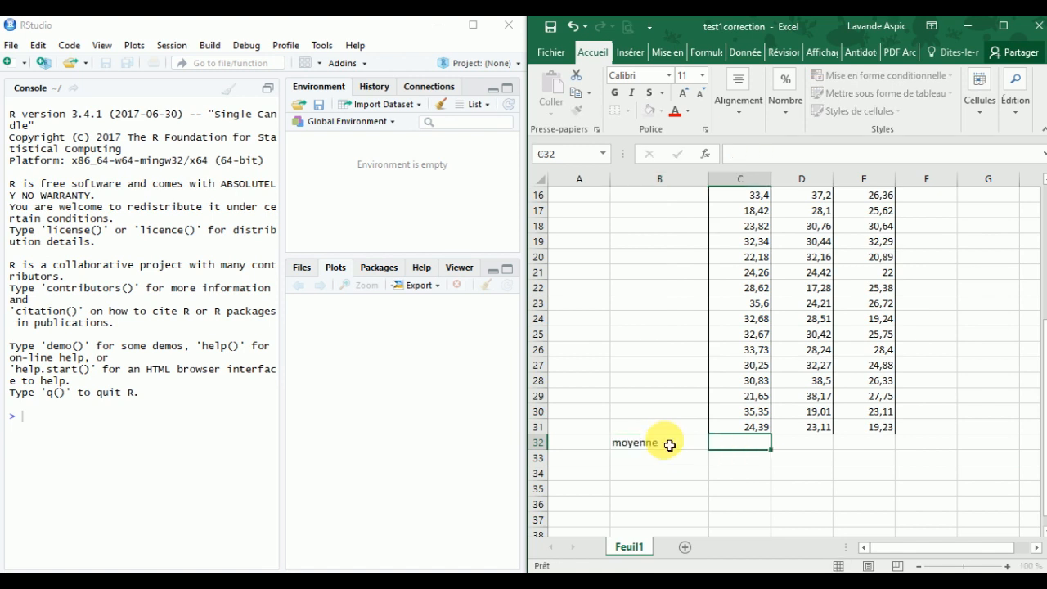
text(=moy)
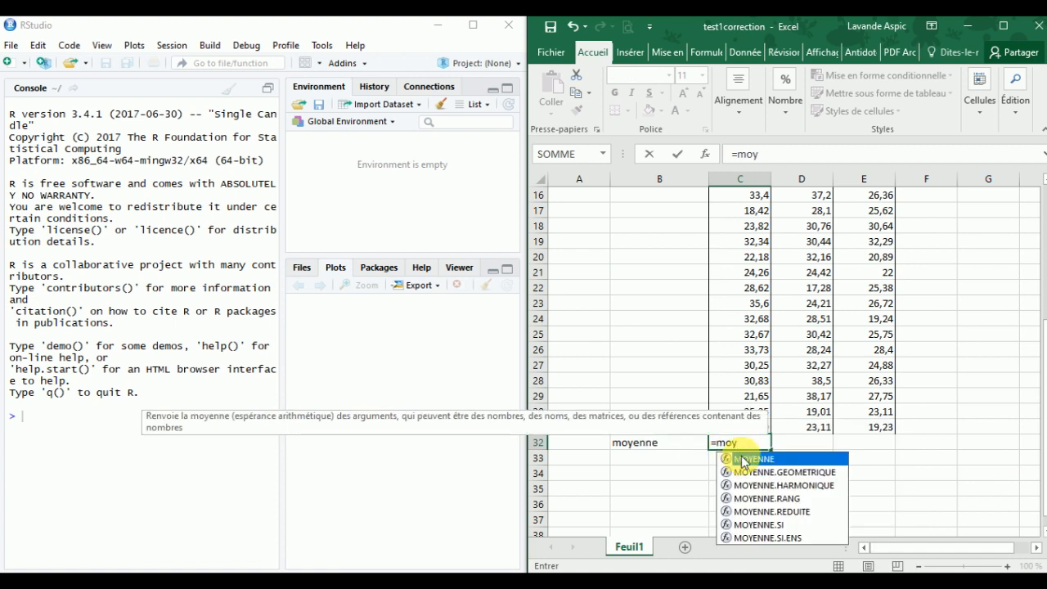
double_click(741, 459)
drag(752, 427, 726, 215)
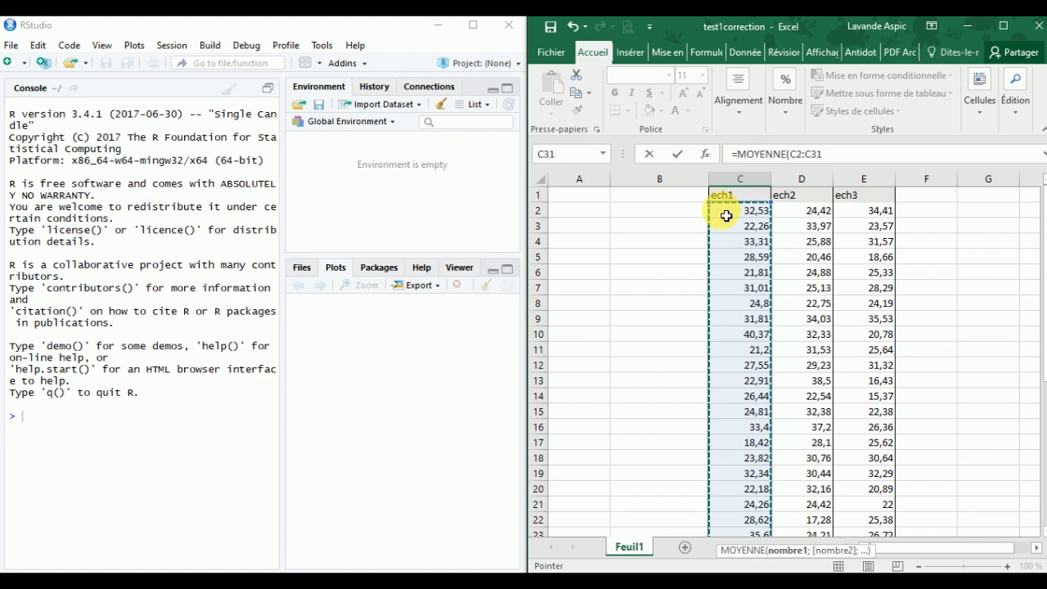
key(Return)
- Copy the mean formula from C32 across to D32 and E32 and check the formula in E32
click(756, 505)
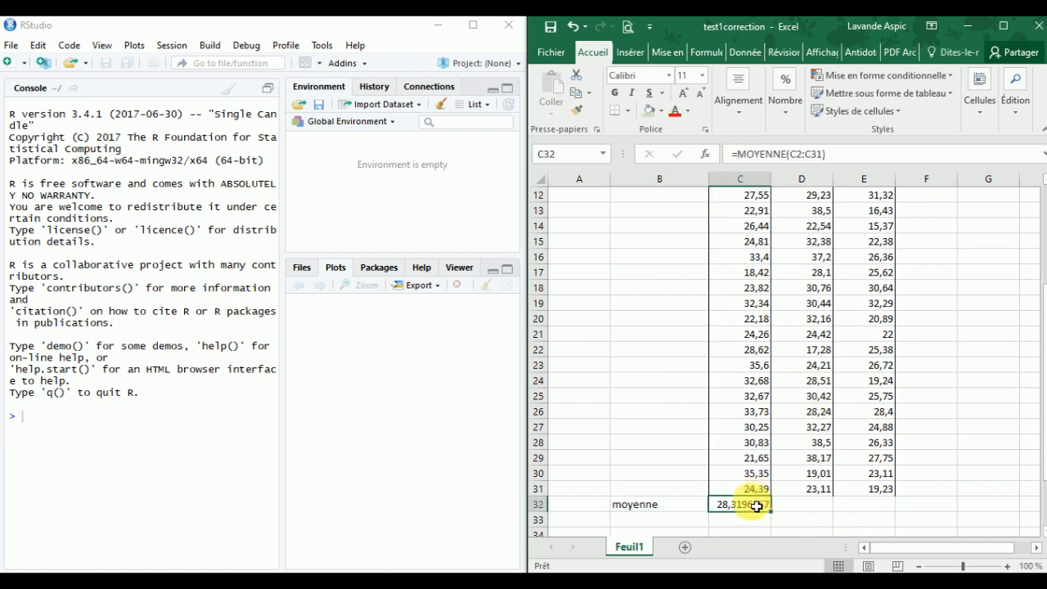
drag(768, 509, 875, 502)
double_click(877, 500)
scroll(880, 497, up, 4)
key(Escape)
scroll(918, 419, down, 3)
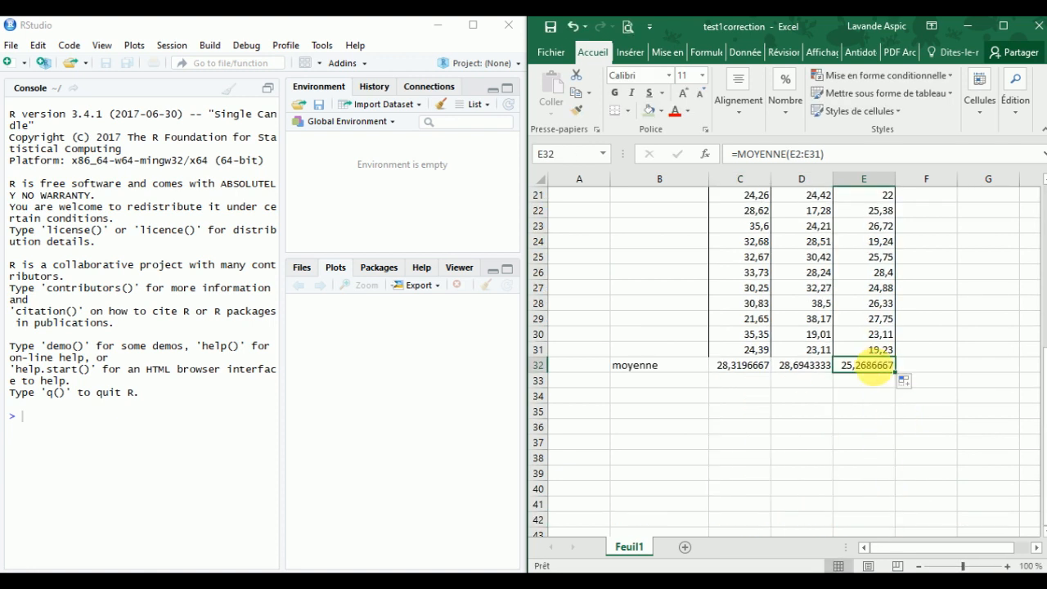
click(756, 372)
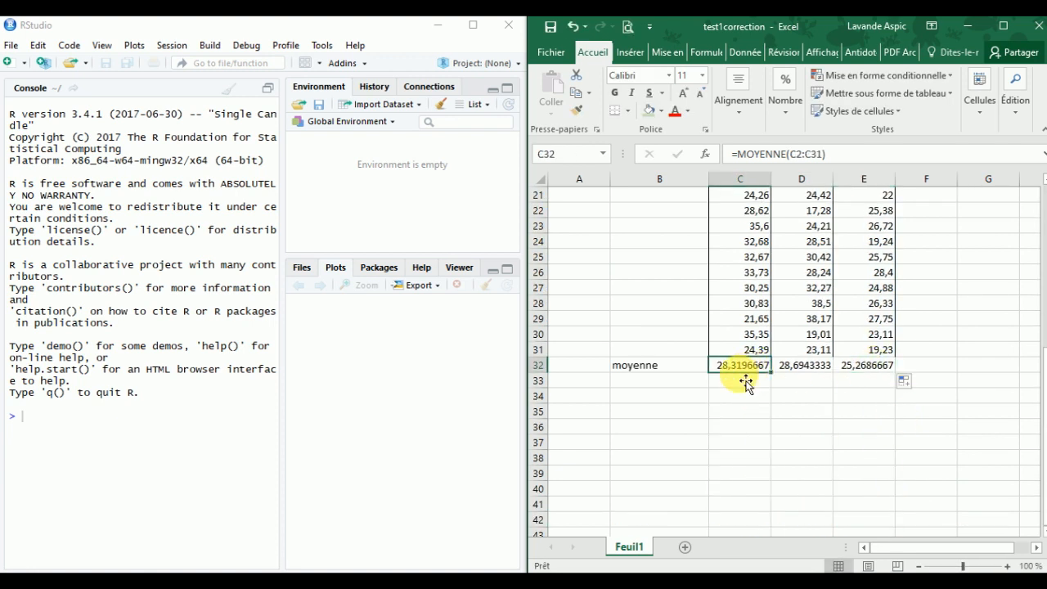
- Label B33 "variance" and calculate the sample variance of C2:C31 in C33 with the VAR function
click(650, 385)
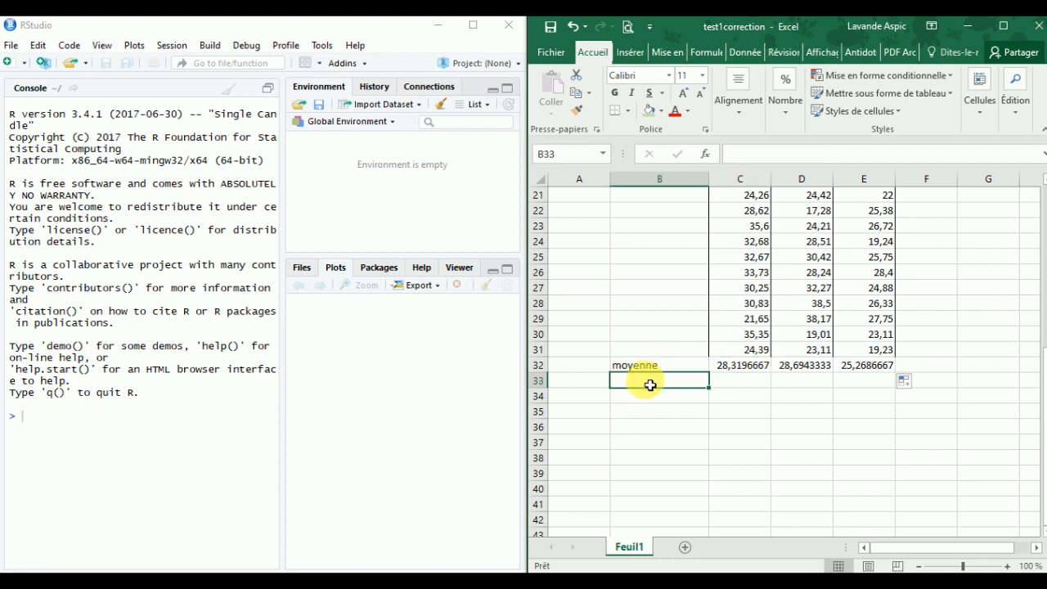
text(variance)
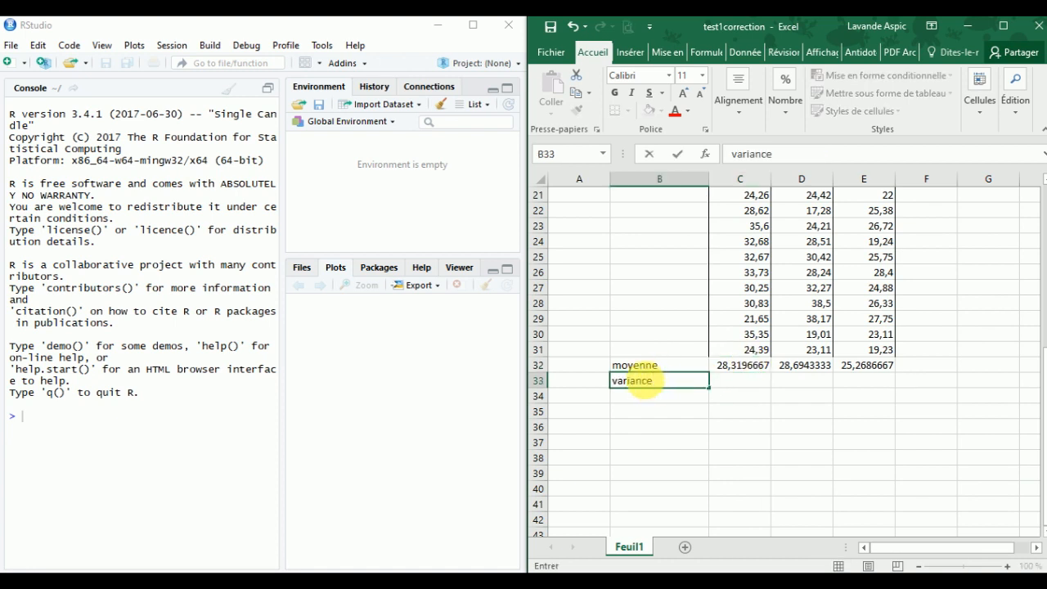
key(Tab)
text(=)
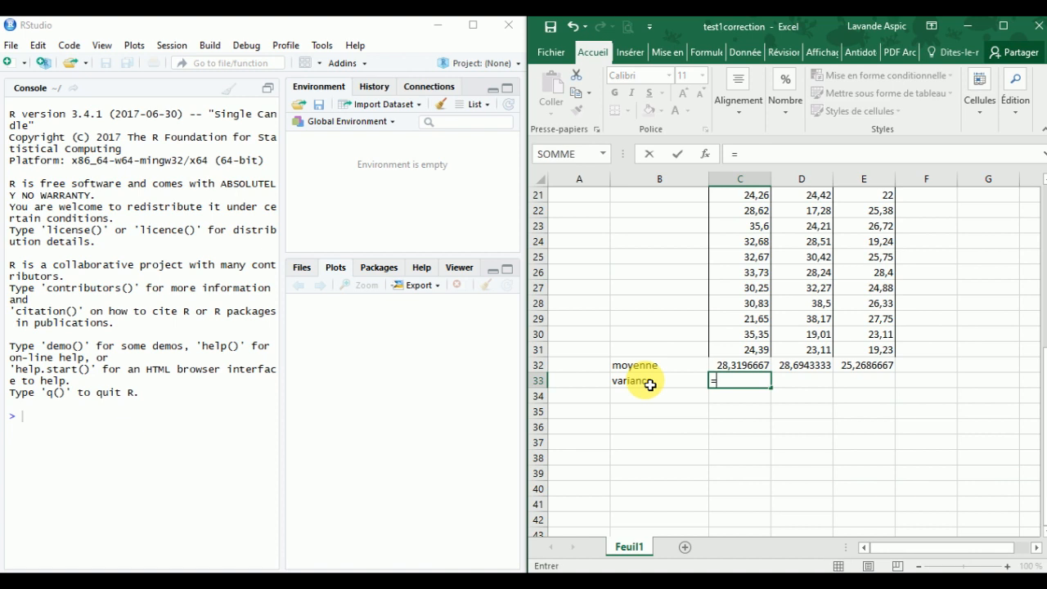
text(var)
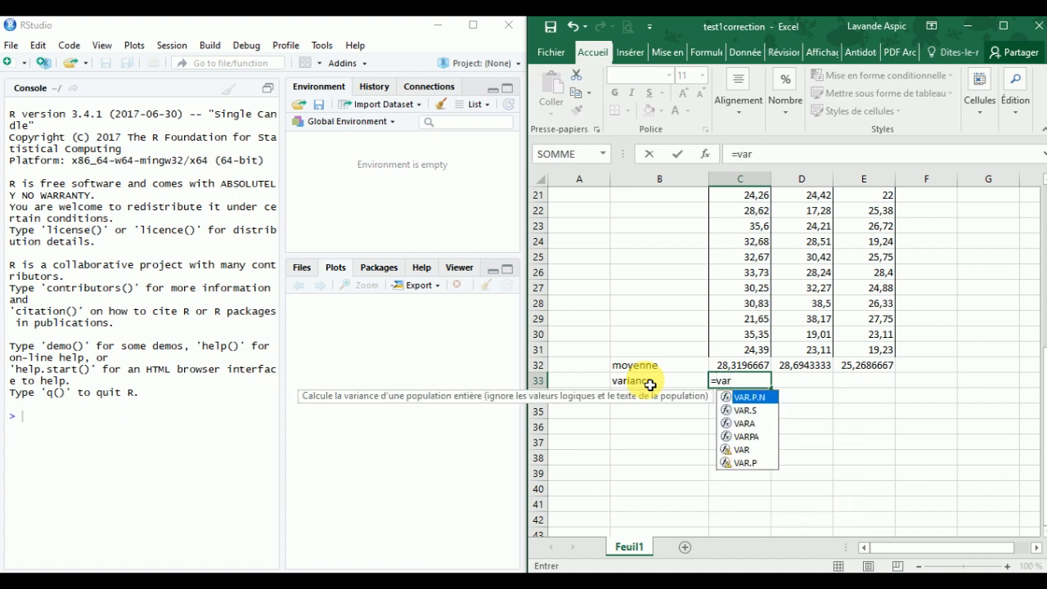
click(749, 449)
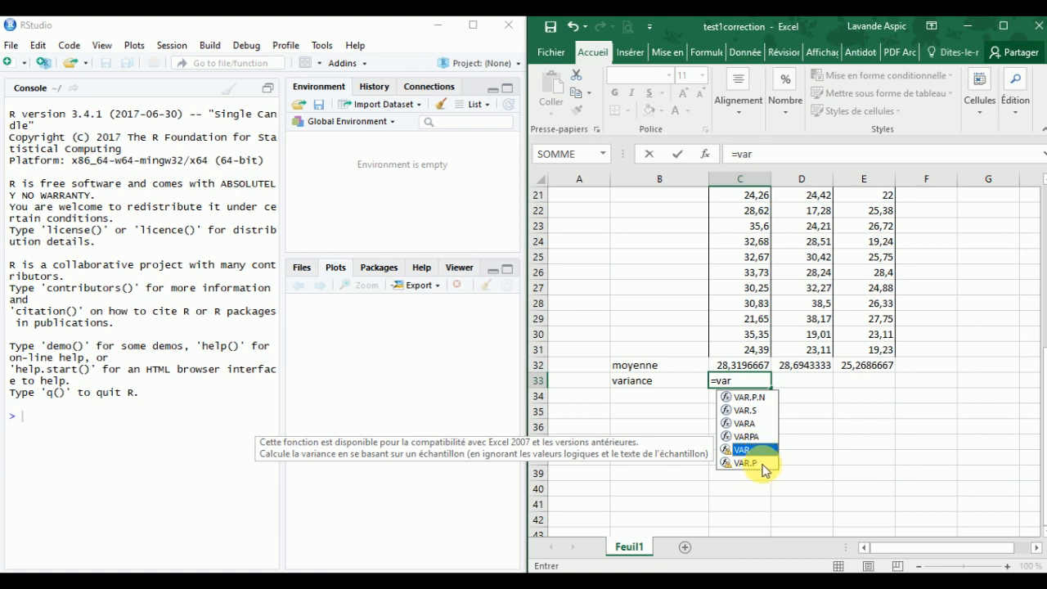
double_click(760, 451)
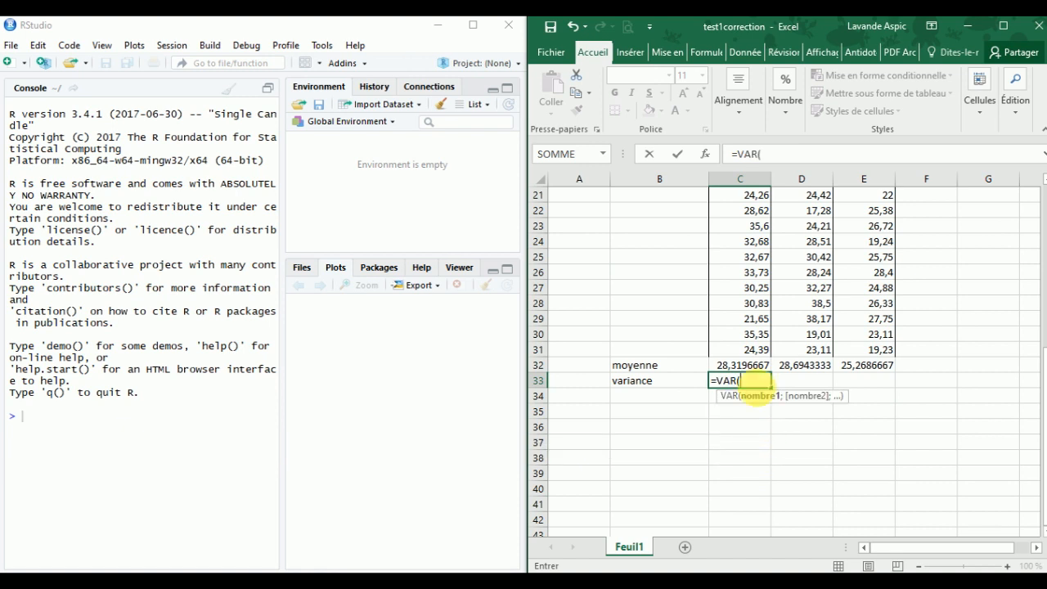
drag(755, 350, 737, 216)
key(Return)
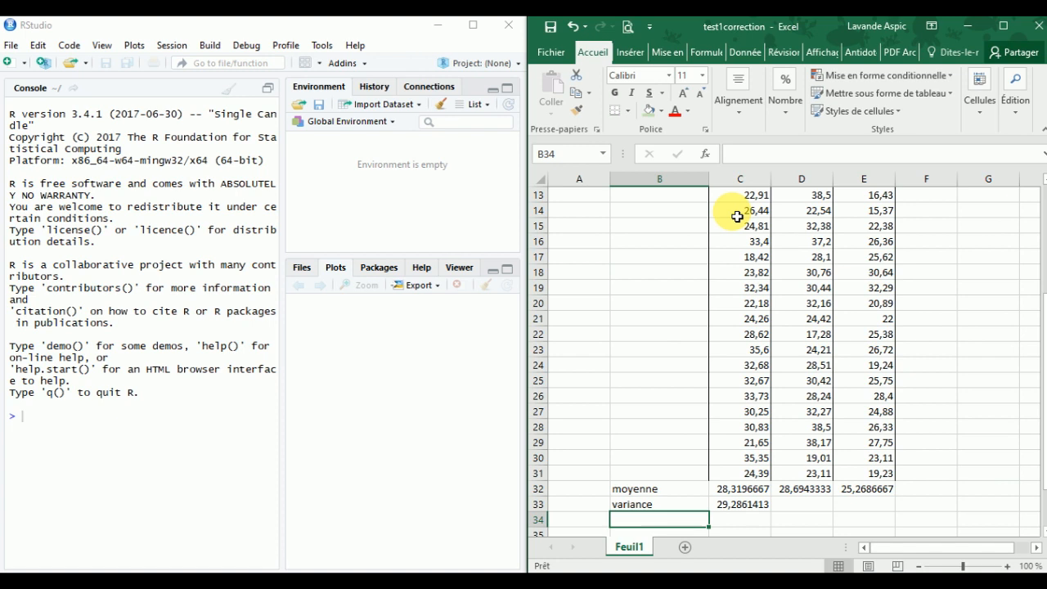
- Copy the variance formula across to D33 and E33, and change the B33 label to "variance s2"
click(762, 505)
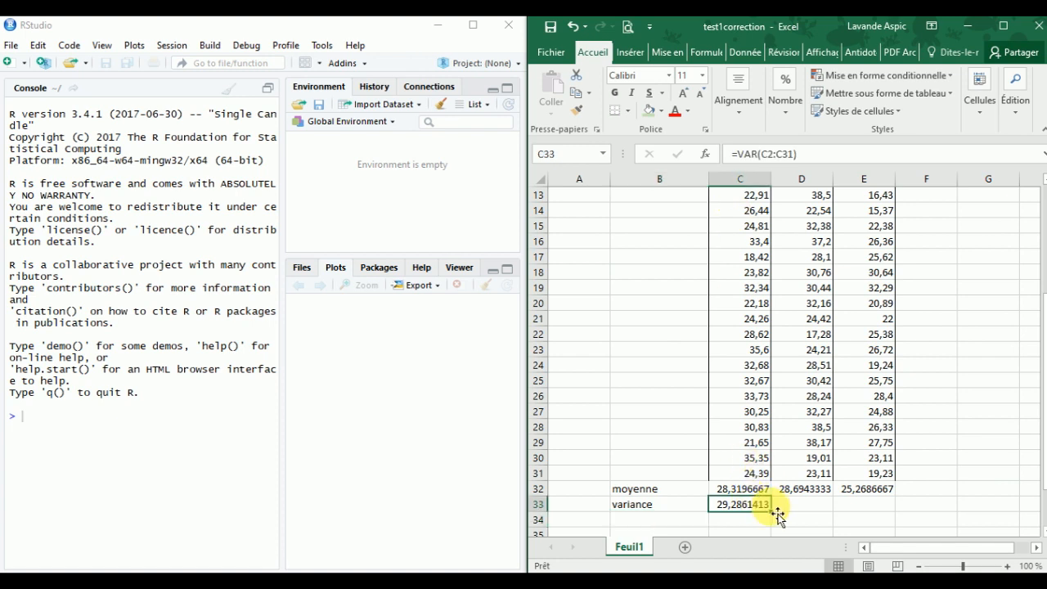
drag(776, 517, 866, 502)
click(666, 504)
double_click(670, 507)
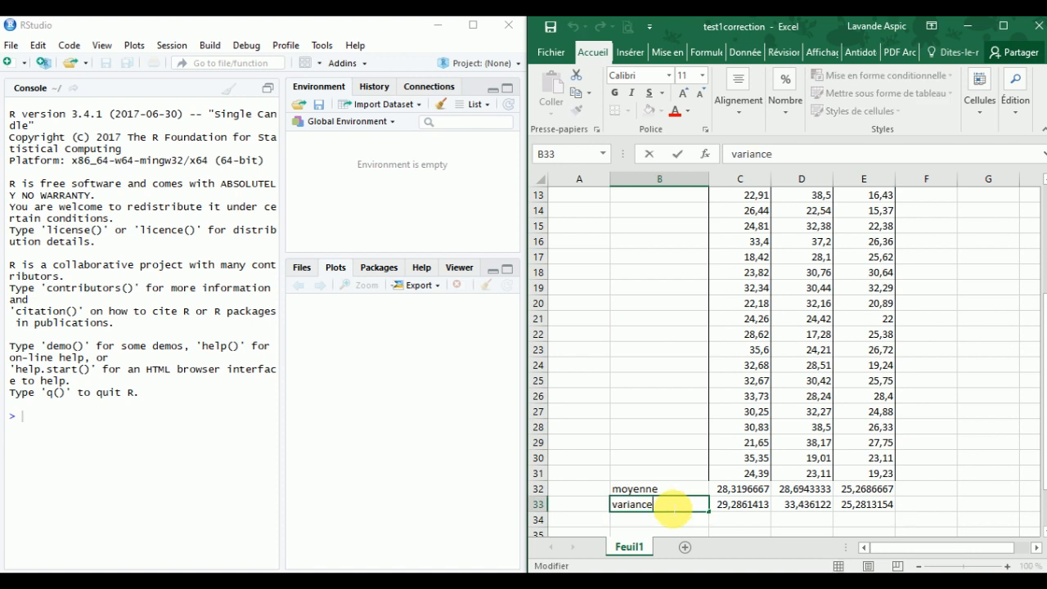
text(s2)
key(Return)
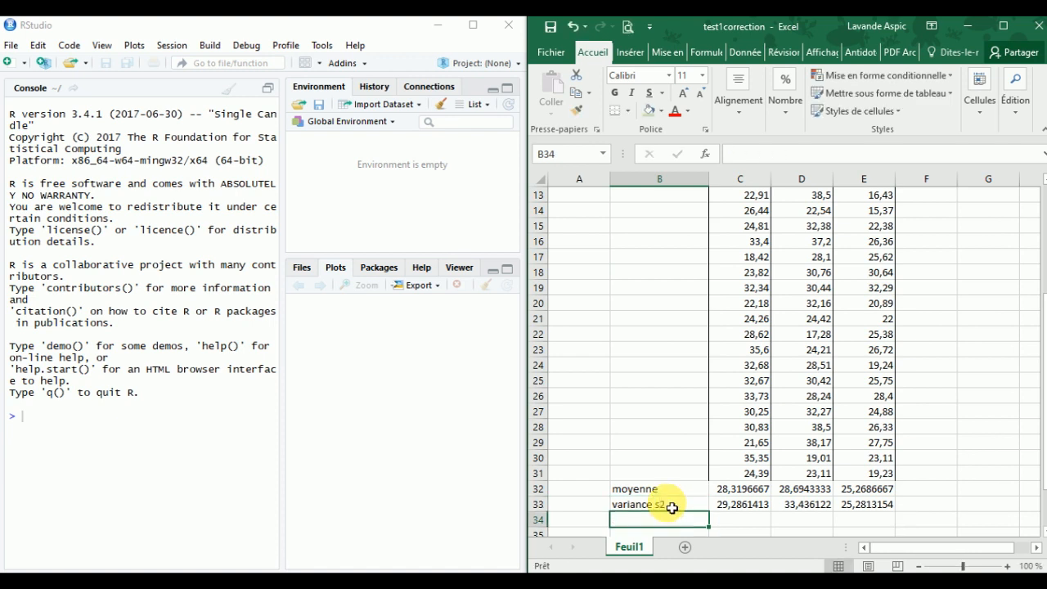
- Label B34 "ecart type s" and calculate the standard deviation of C2:C31 in C34 with ECARTYPE, filled across to E34
text(ecart type s)
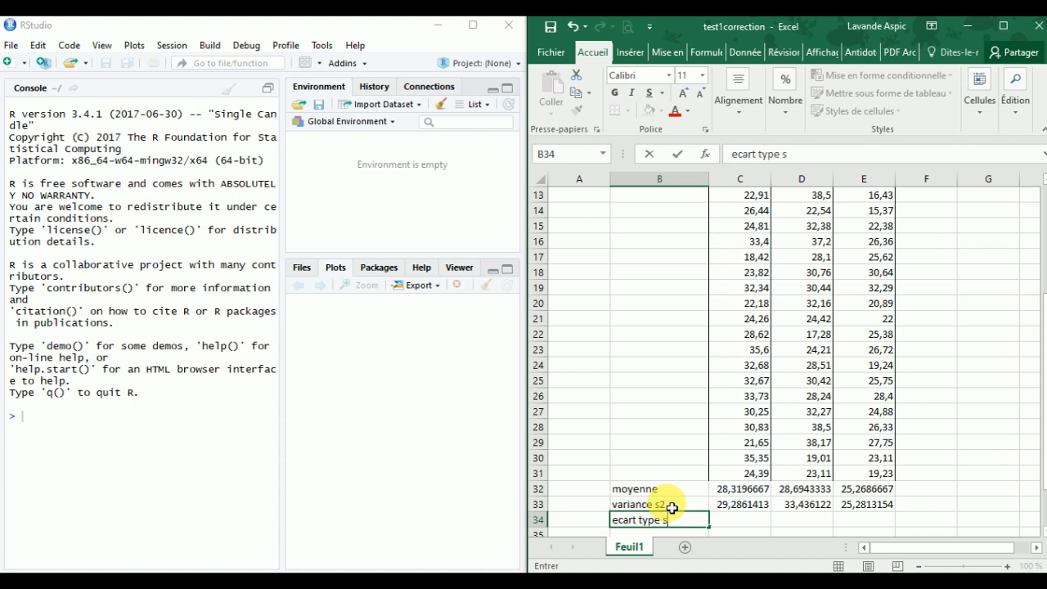
key(Right)
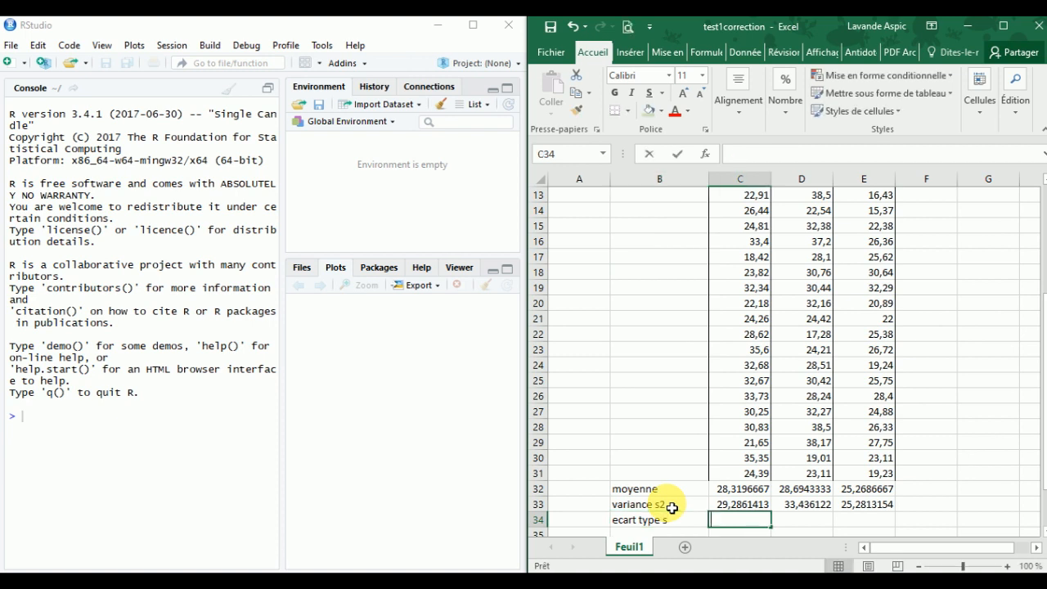
text(=ec)
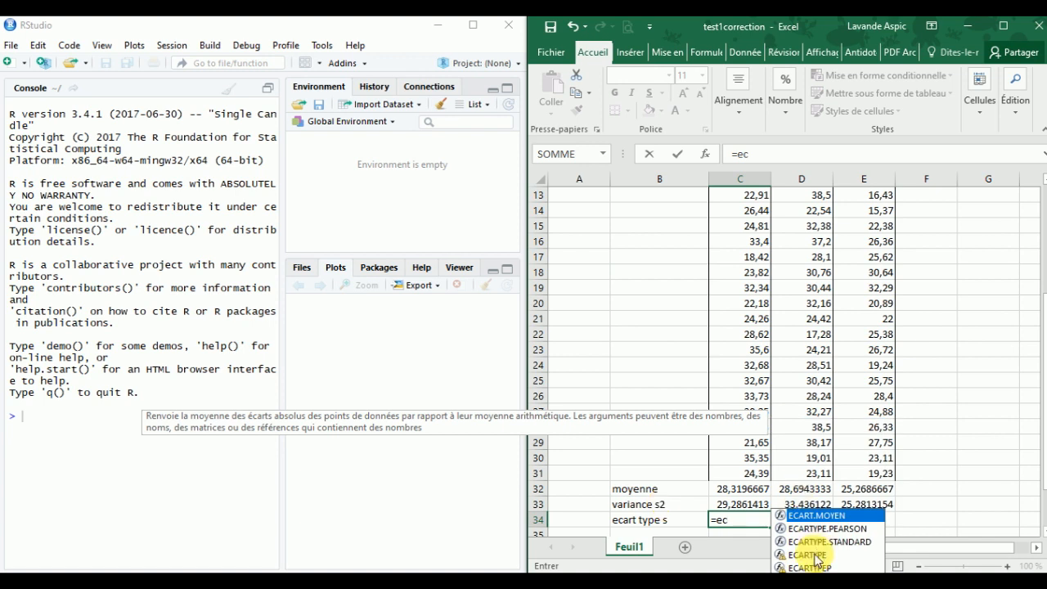
double_click(810, 556)
drag(756, 473, 729, 217)
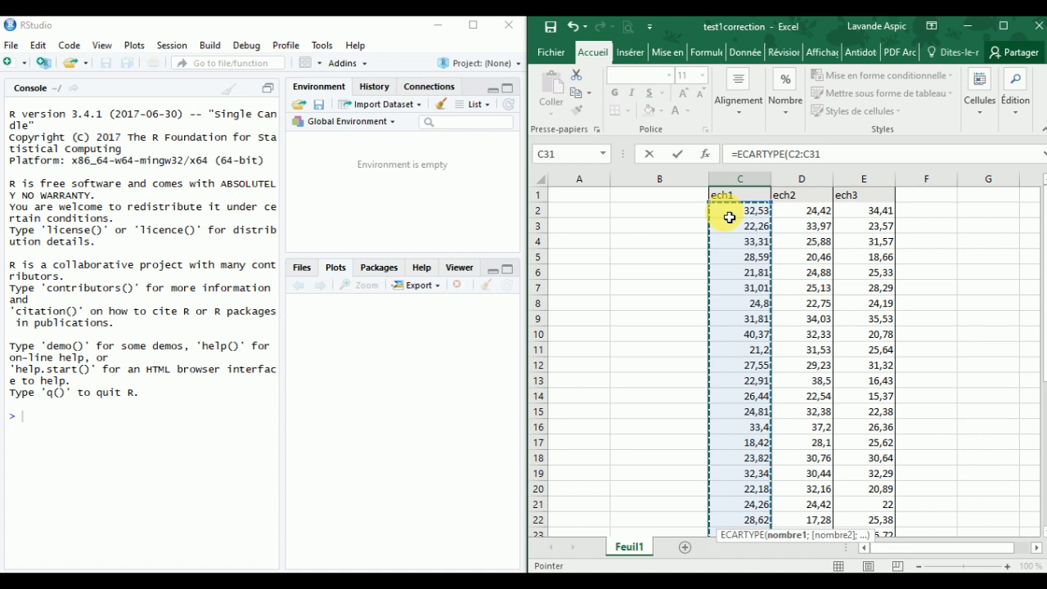
key(Return)
click(761, 504)
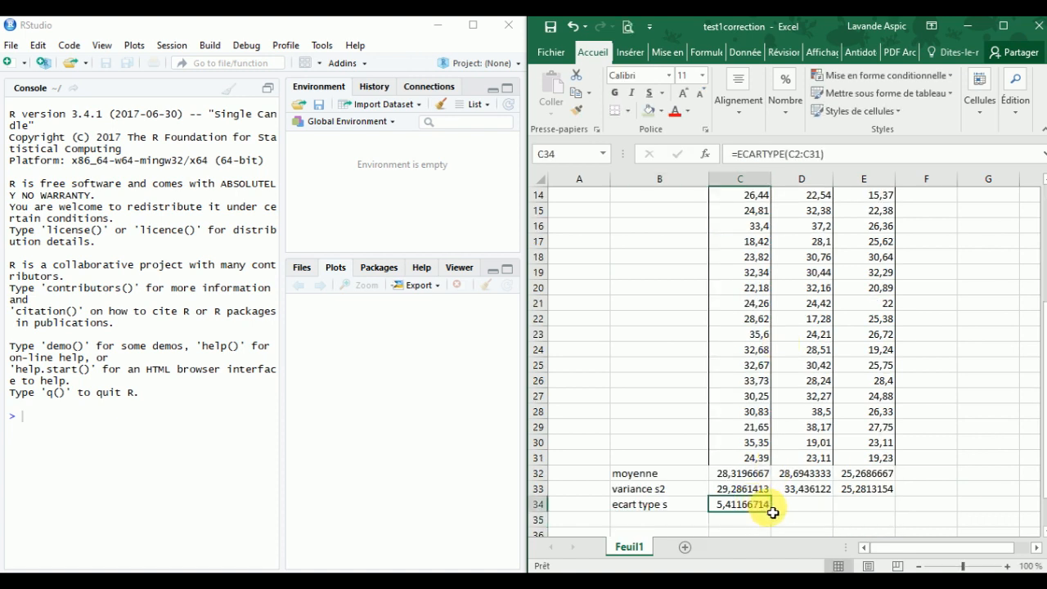
drag(776, 519, 725, 472)
- Reduce the statistics in C32:E34 to two decimal places
click(933, 413)
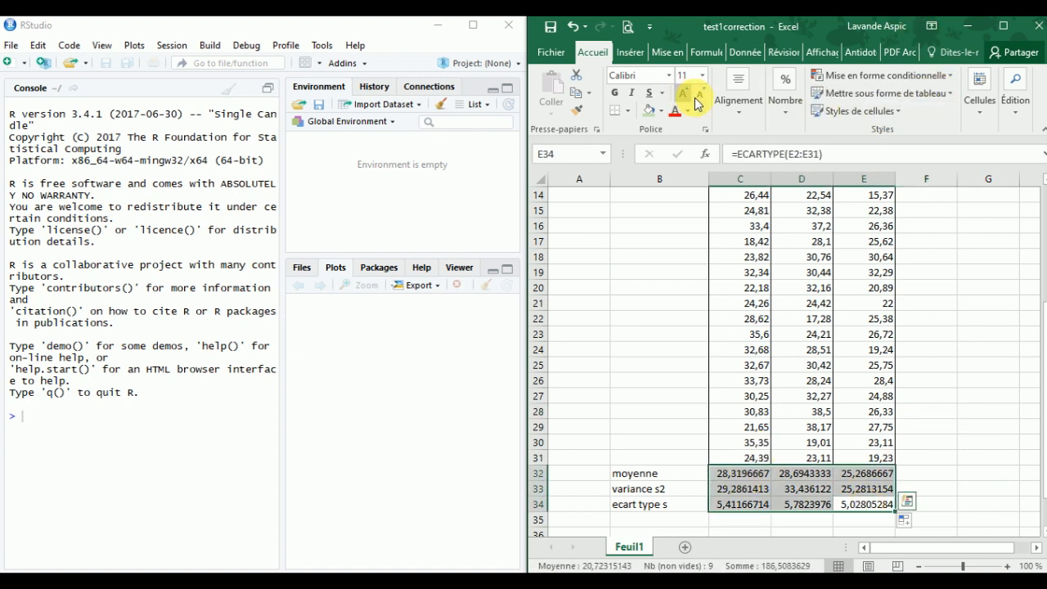
click(1004, 26)
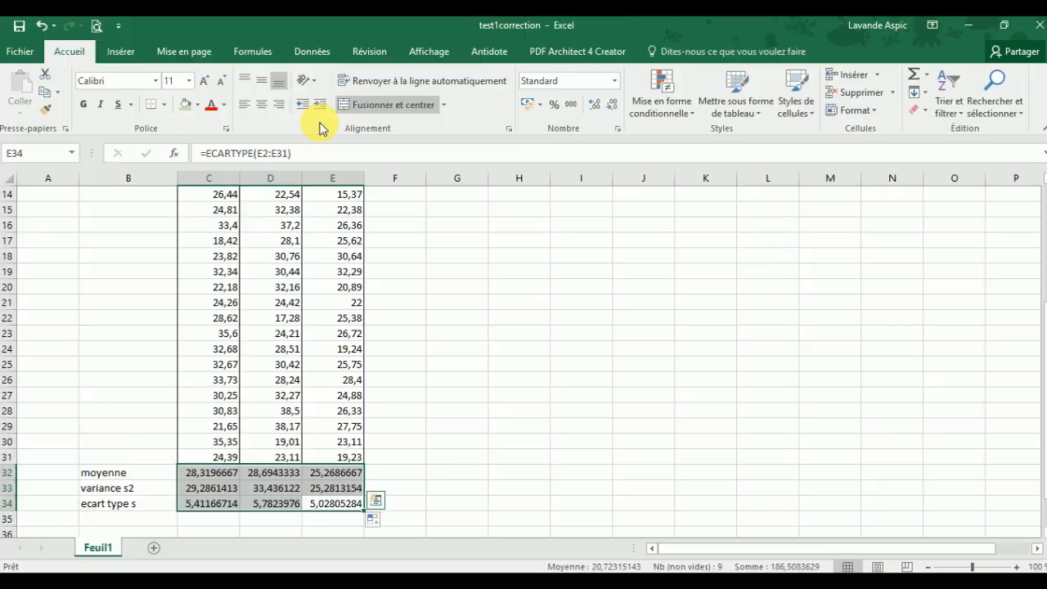
click(612, 108)
click(613, 108)
click(612, 108)
click(613, 108)
click(613, 108)
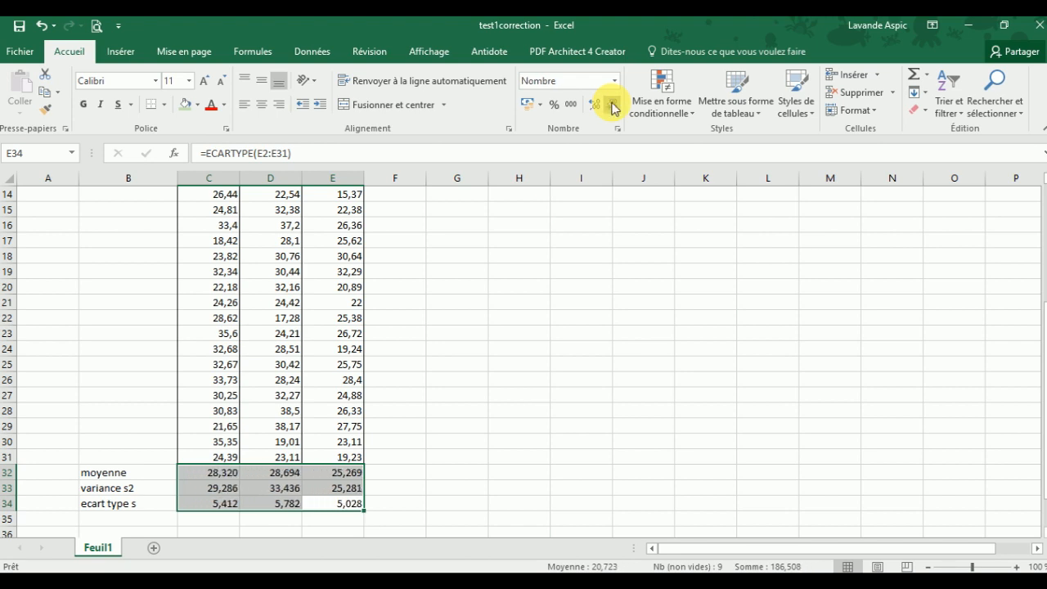
click(613, 108)
double_click(554, 24)
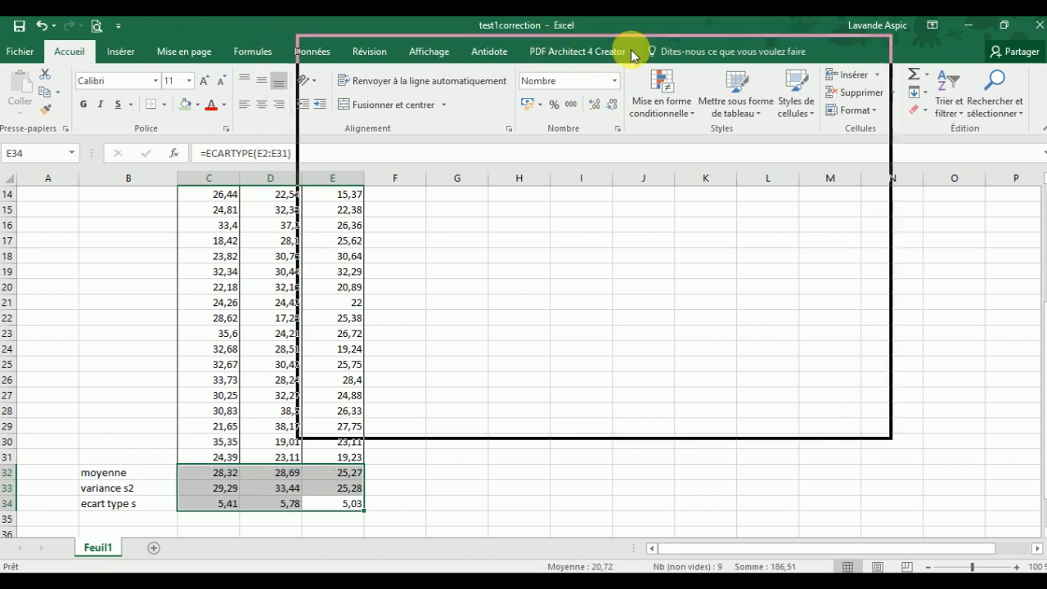
click(701, 365)
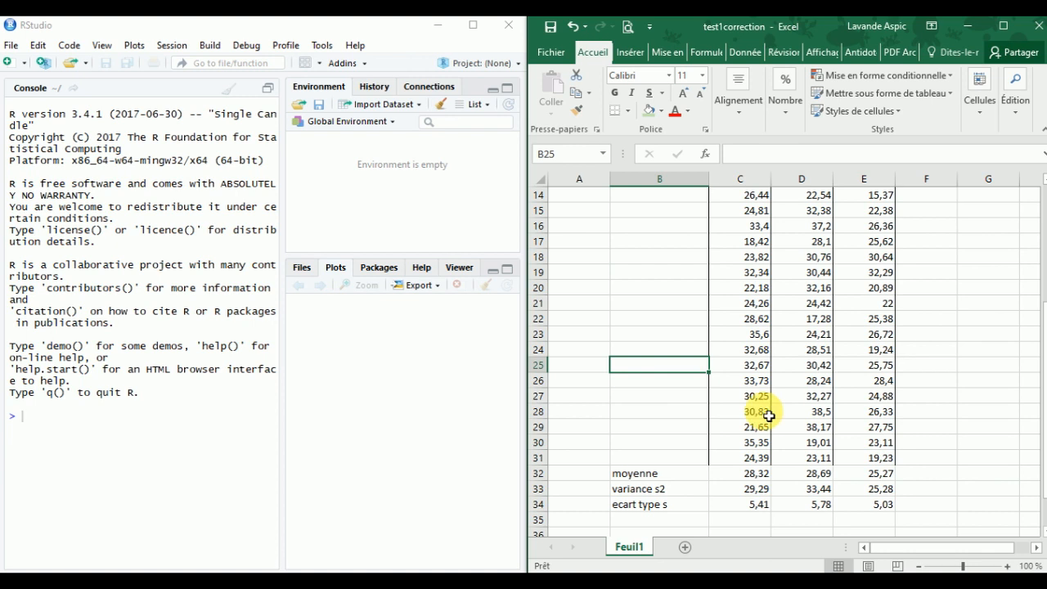
- Review the sample data in columns C to E and the mean, variance and standard deviation rows beneath it
scroll(516, 420, up, 2)
click(219, 400)
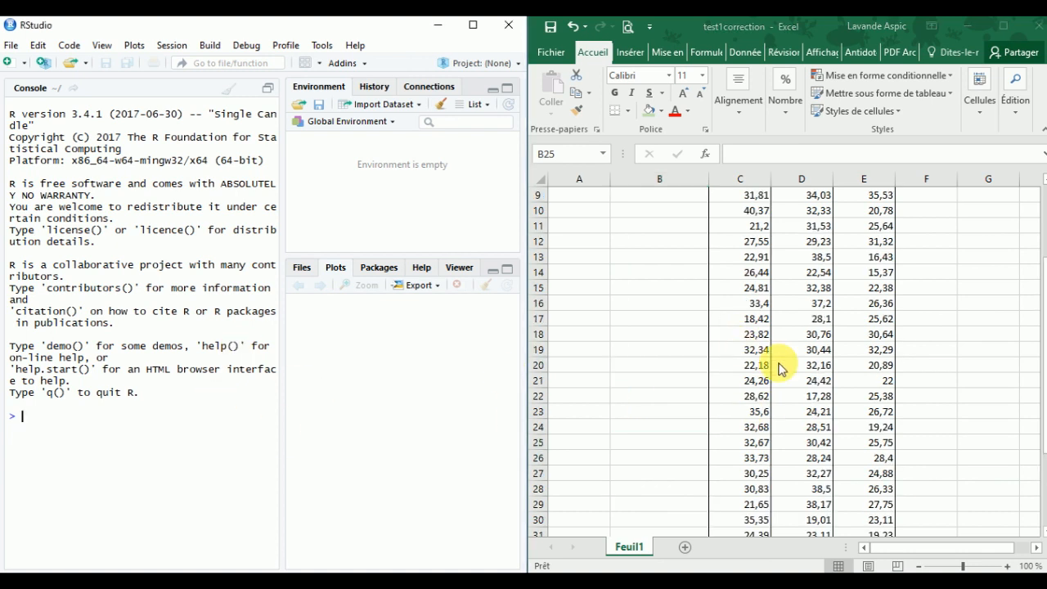
click(659, 442)
scroll(847, 312, down, 7)
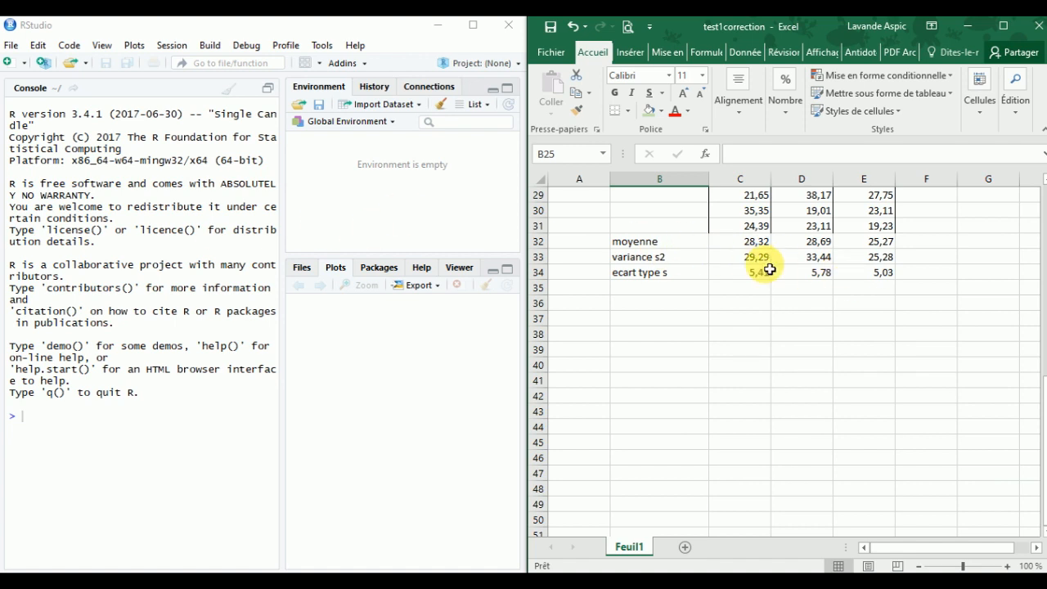
click(106, 245)
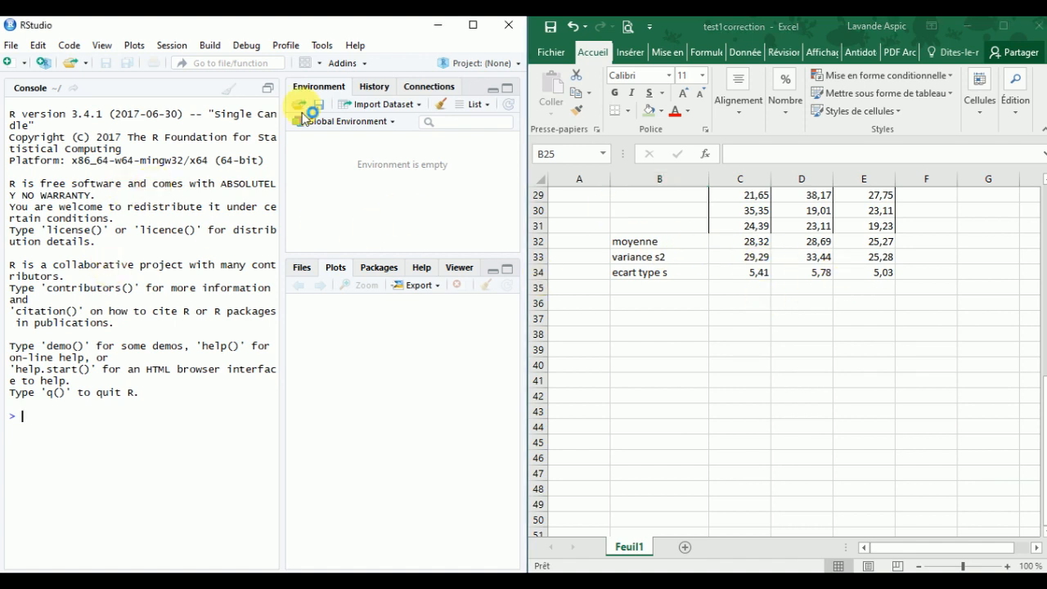
click(731, 278)
scroll(794, 269, up, 2)
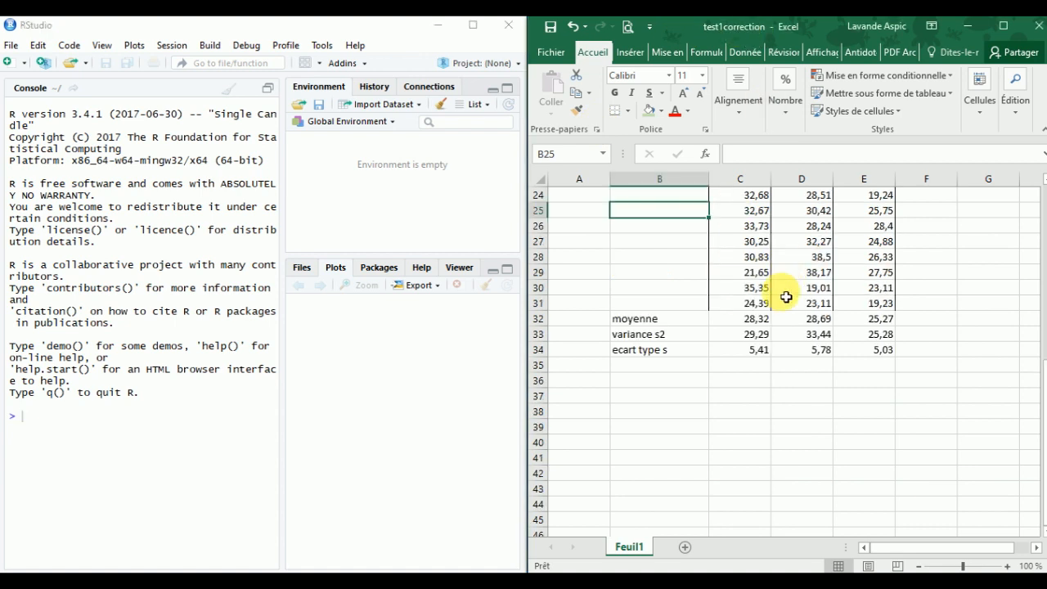
scroll(192, 227, up, 3)
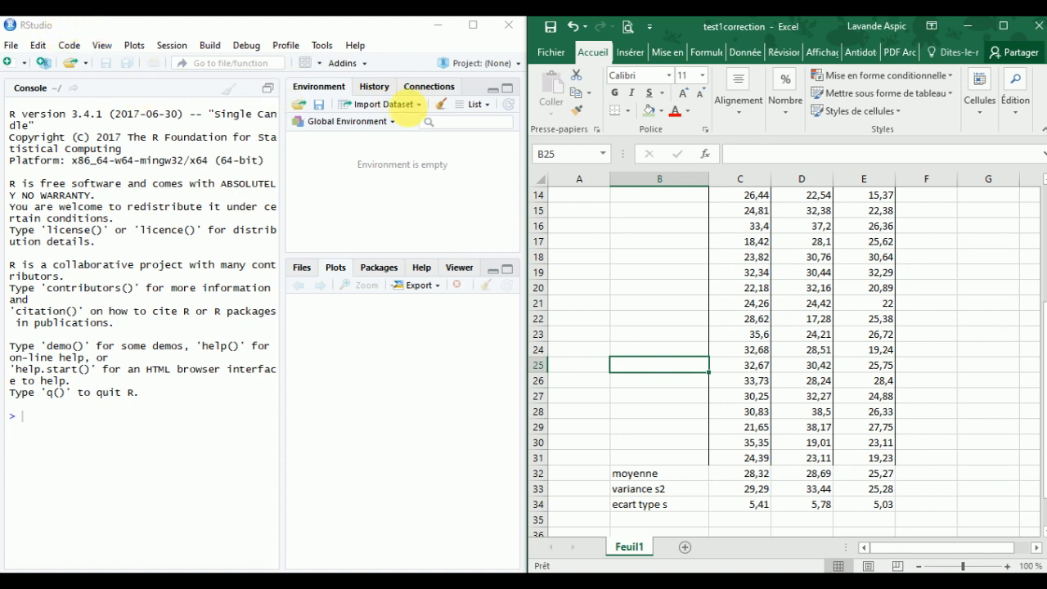
- In RStudio, import the Excel file test.xlsx from the Desktop without using its first row as column names
click(388, 106)
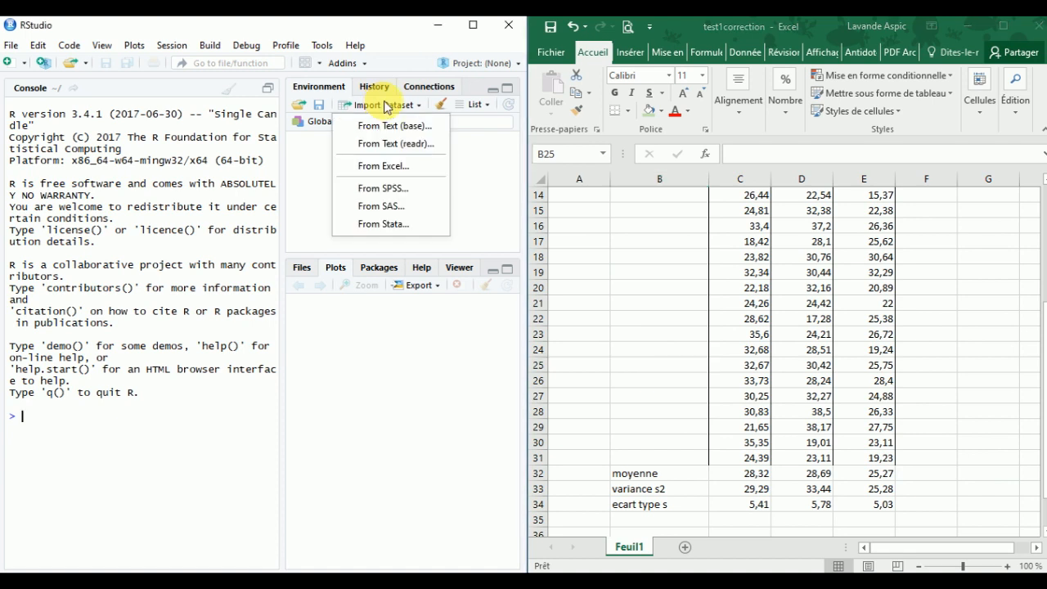
click(380, 167)
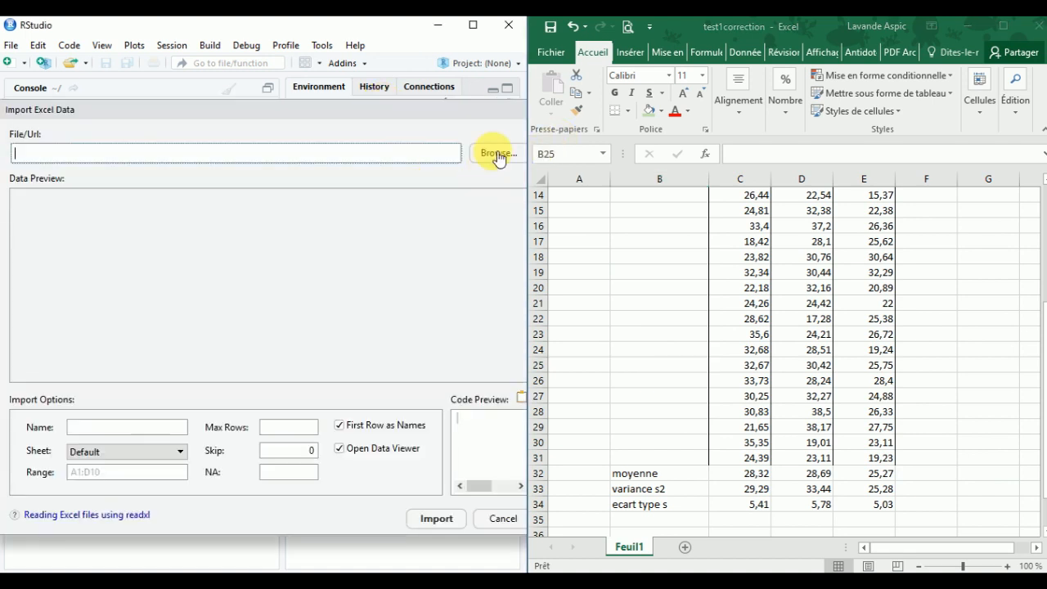
click(497, 153)
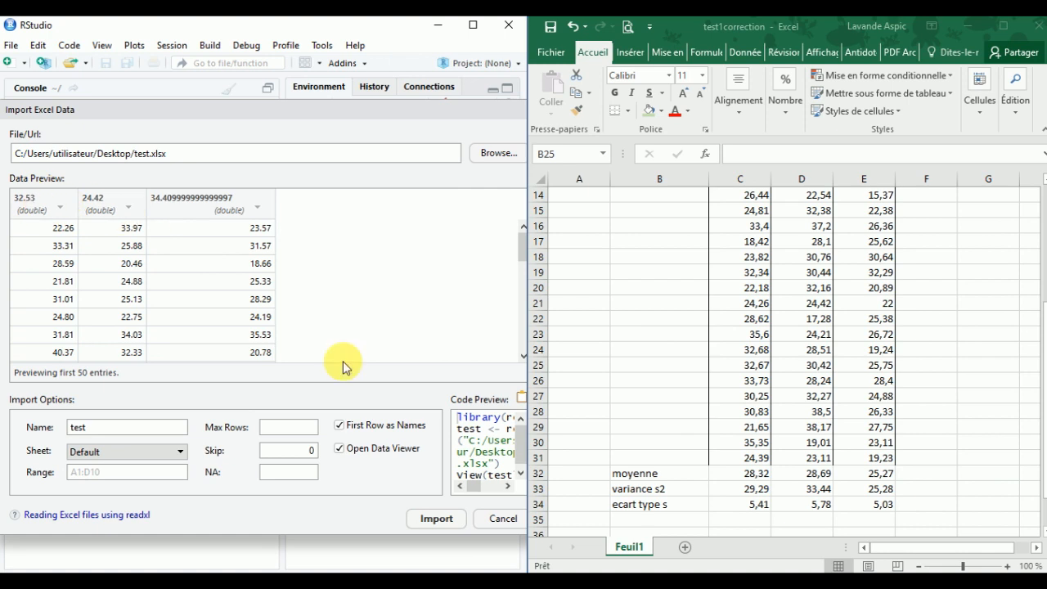
click(345, 426)
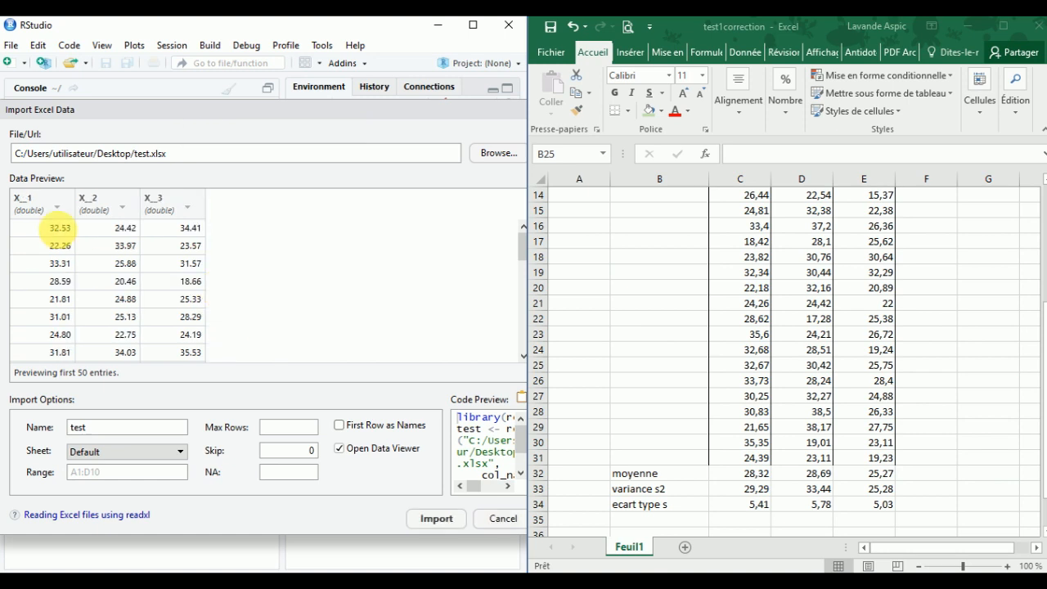
click(438, 521)
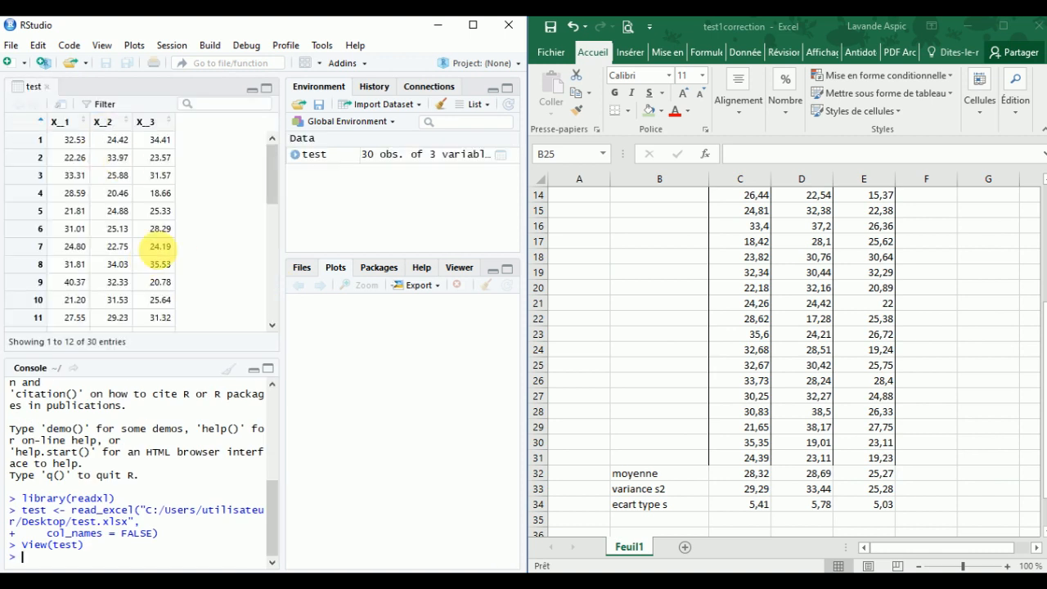
- Create a new R script, run summary(test) from it, and check the mean of X__3 in the output
click(11, 45)
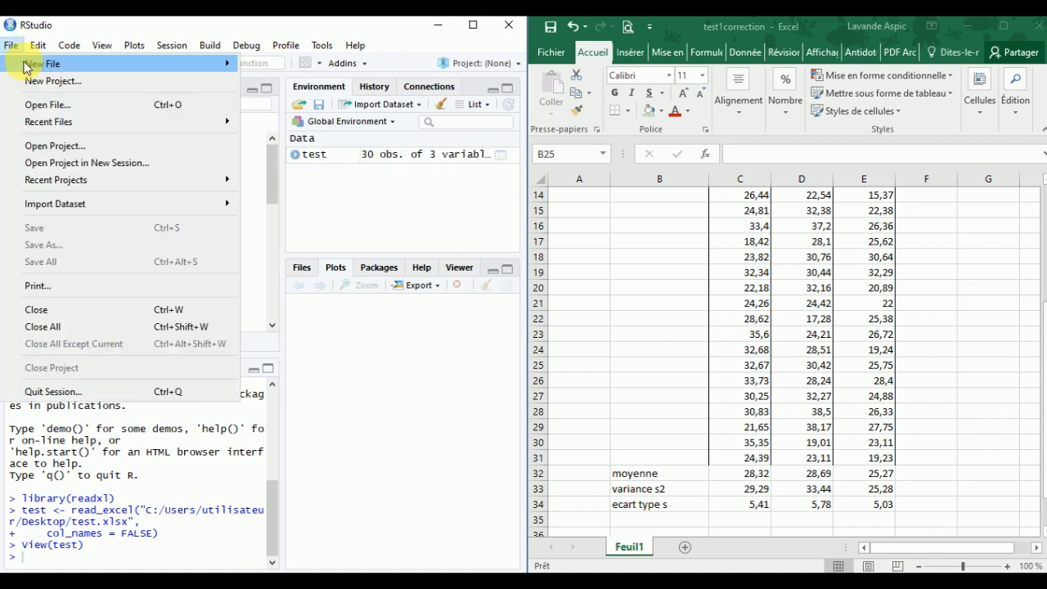
mouse_move(37, 64)
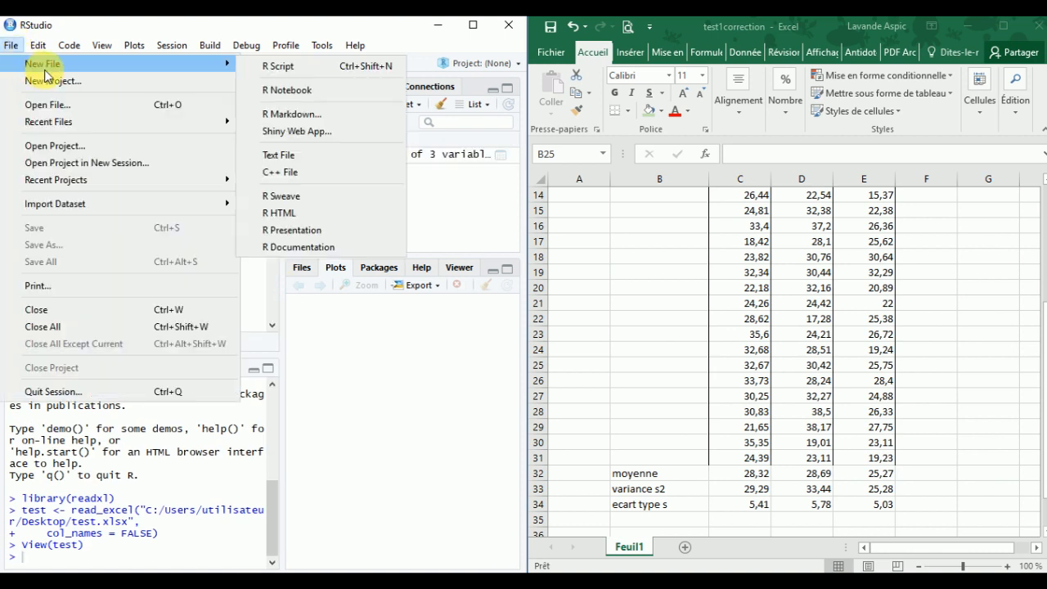
click(313, 68)
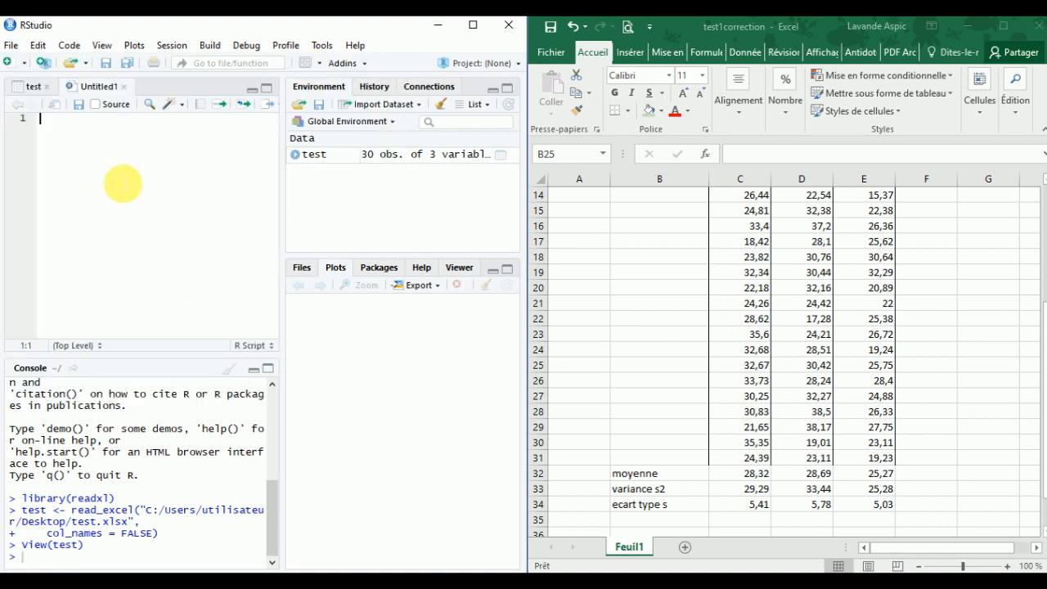
text(summary()
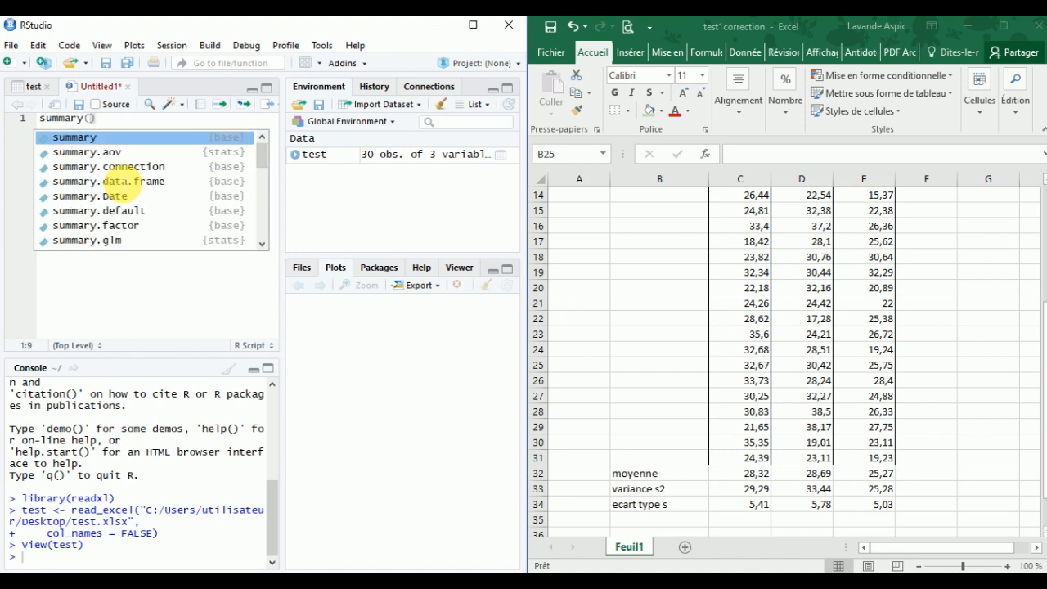
text(test)
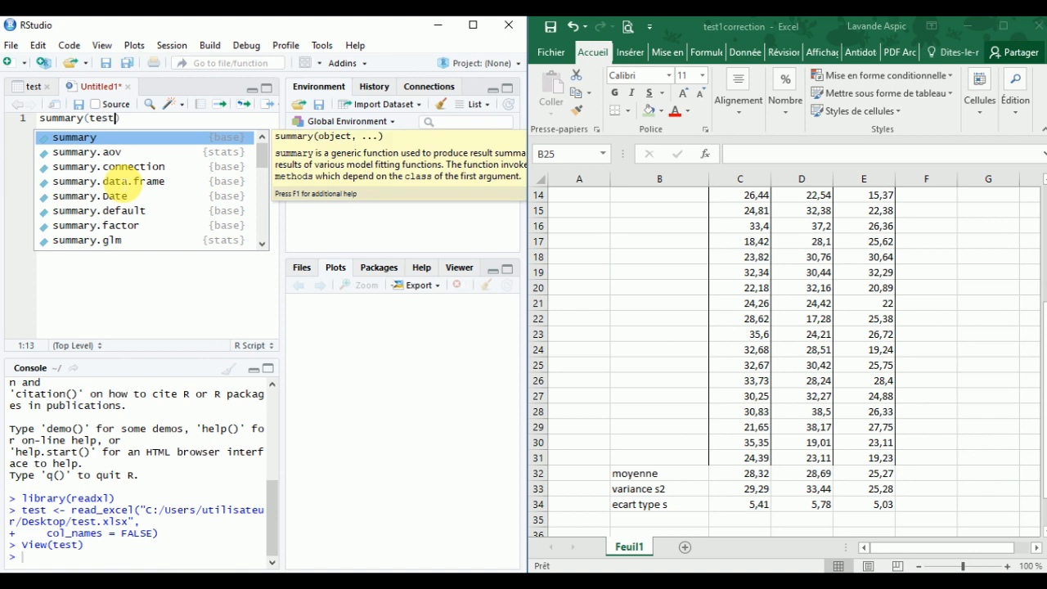
key(ctrl+Return)
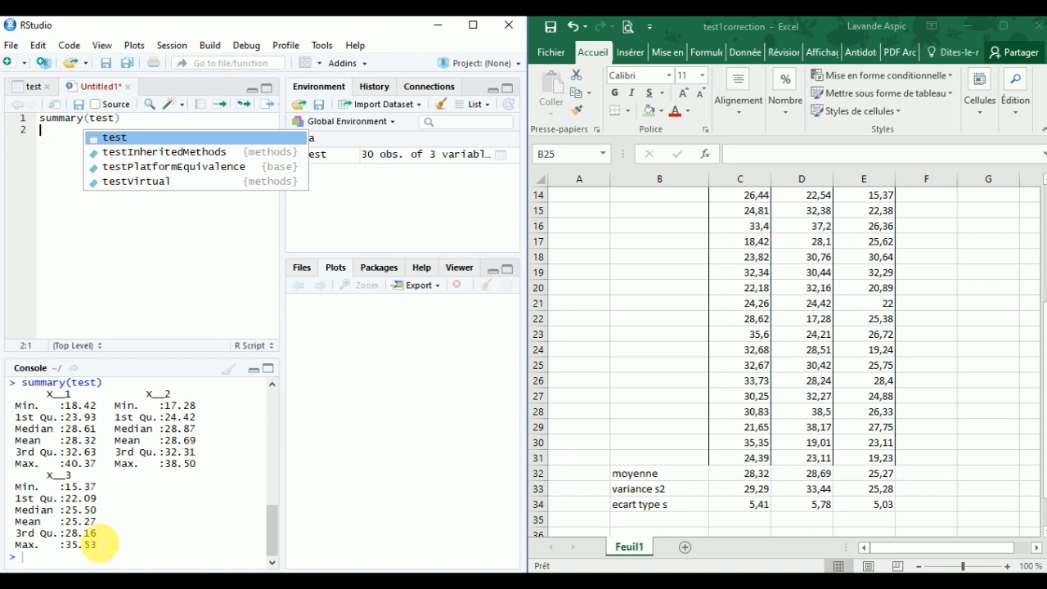
drag(107, 524, 85, 525)
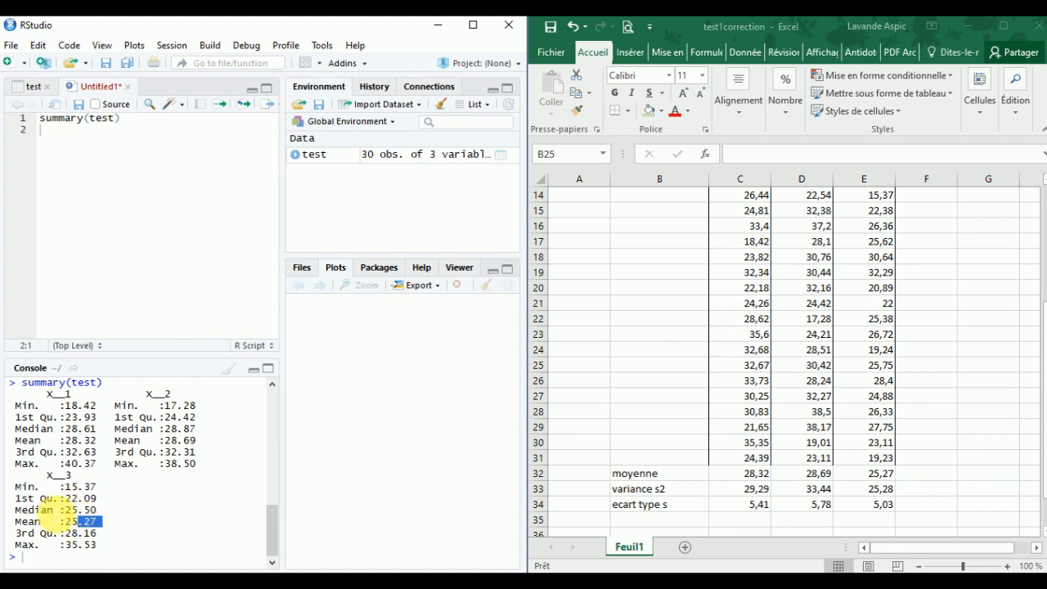
- Add boxplot(test) on the script's second line and run it to draw the three samples' box plots
click(82, 168)
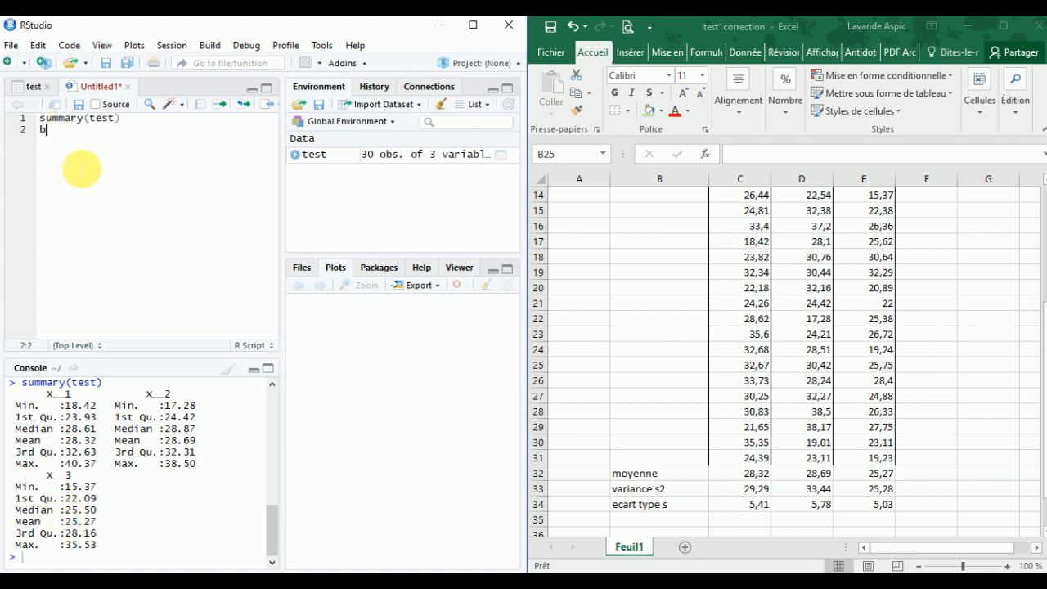
text(plo)
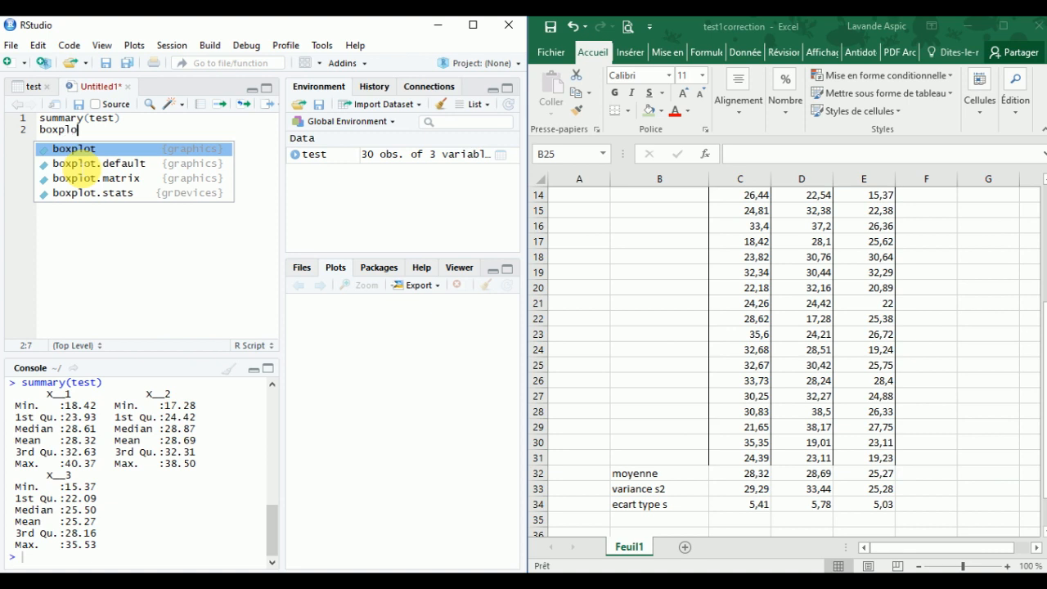
click(94, 151)
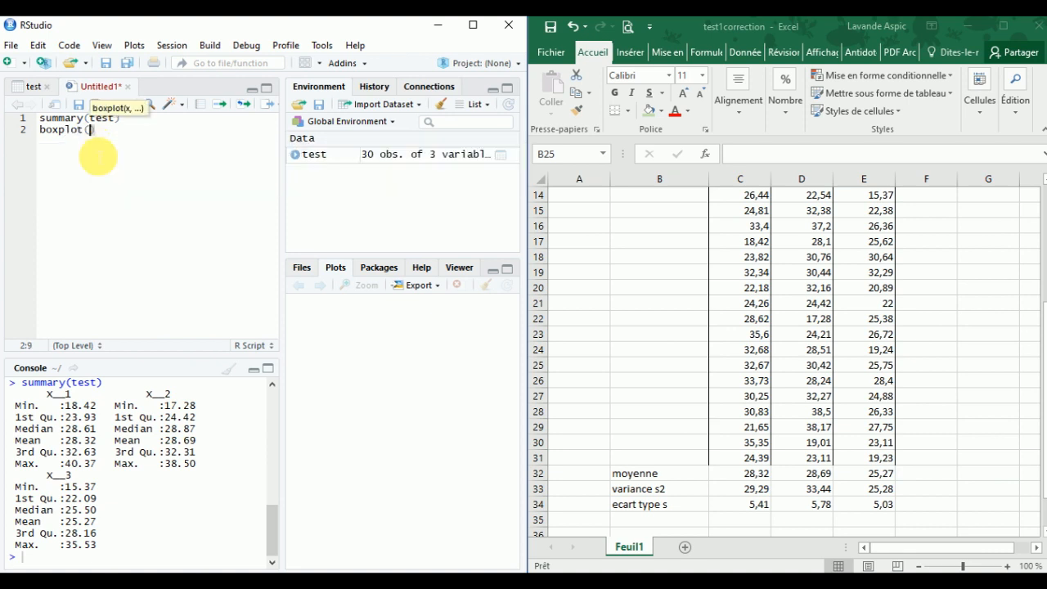
text(test)
key(ctrl+Return)
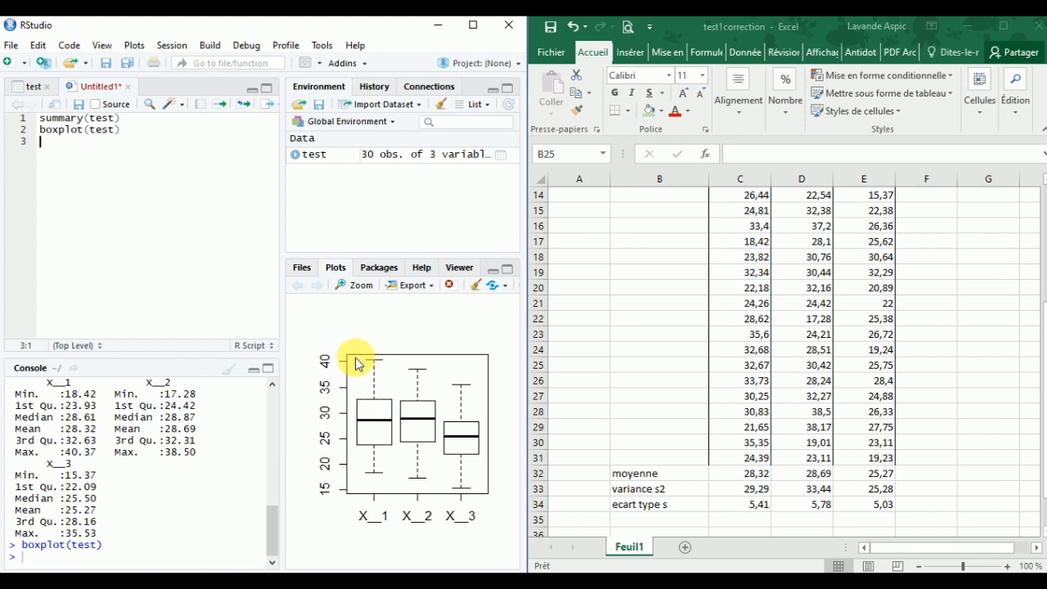
- Add sd(test$X__1) on the script's third line and run it to calculate the first sample's standard deviation
click(72, 129)
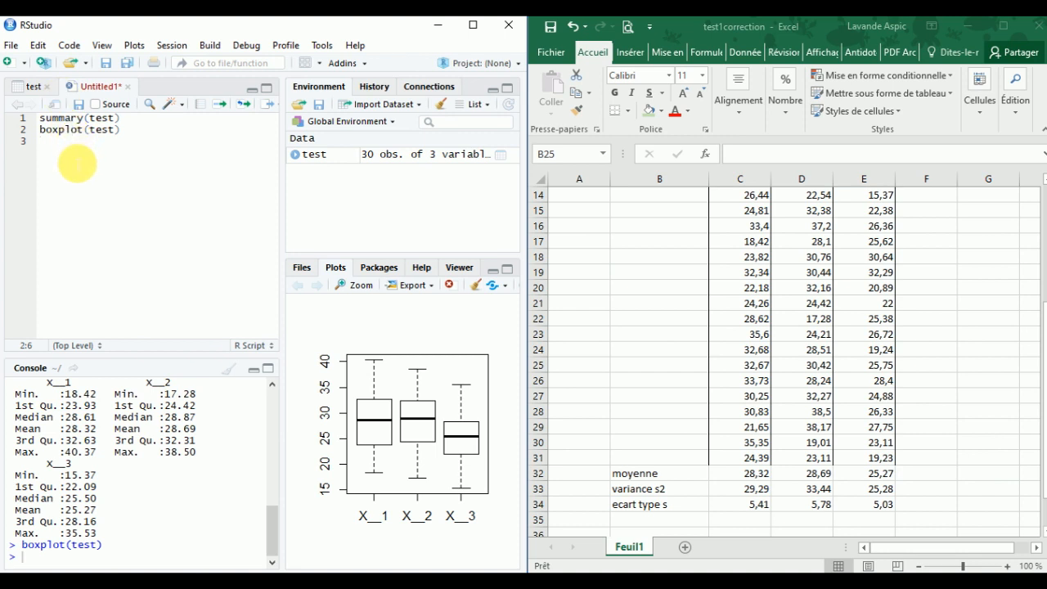
click(91, 164)
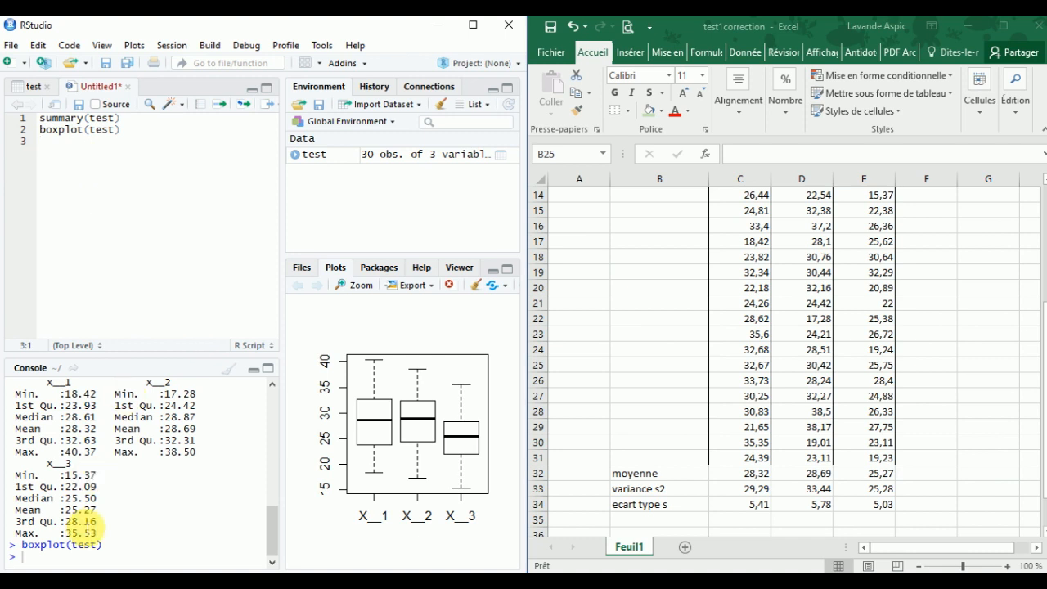
text(sd)
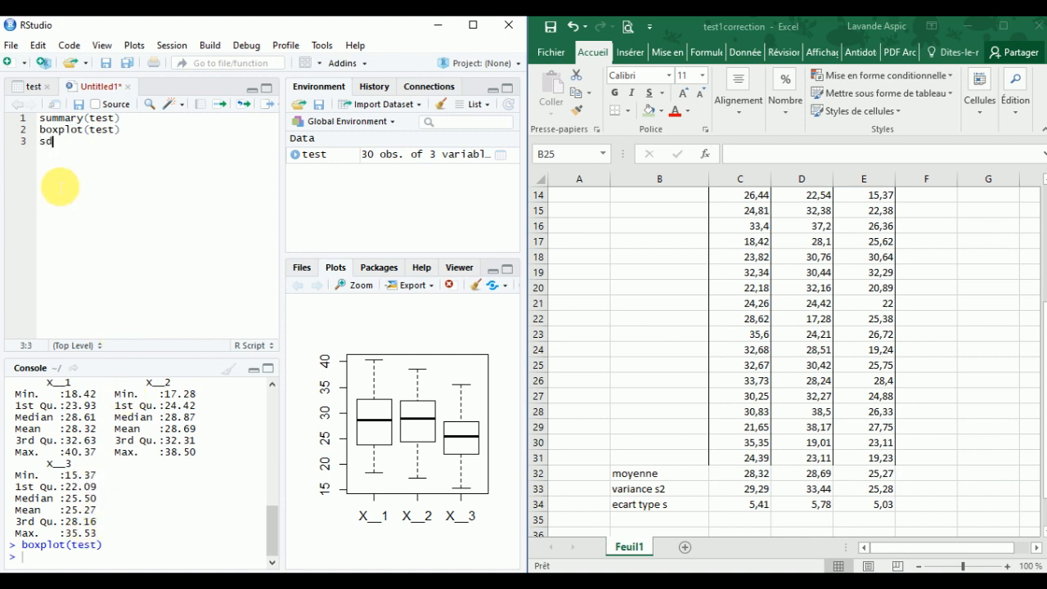
text((test)
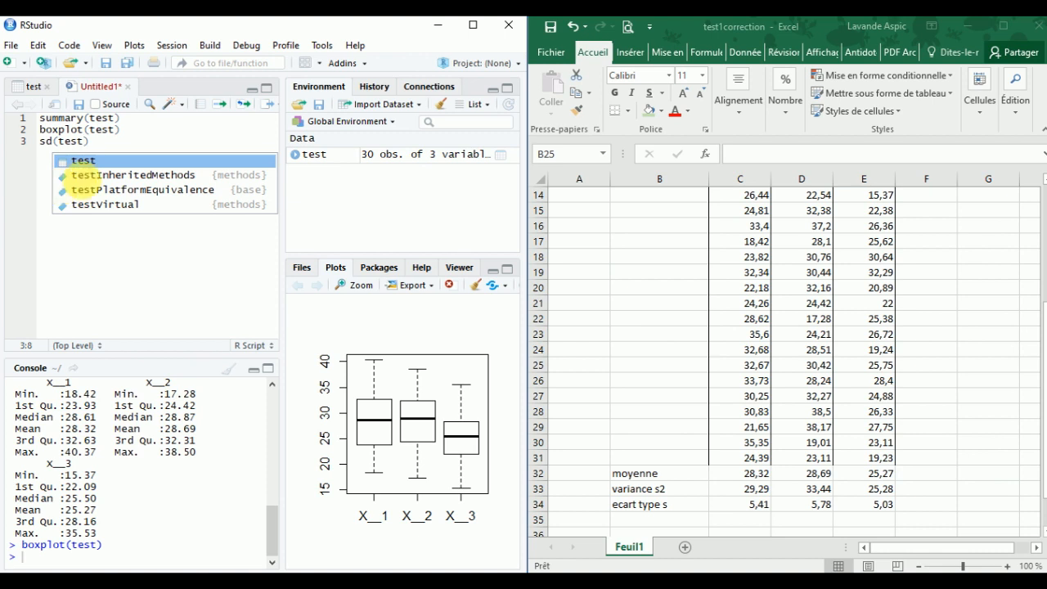
click(114, 162)
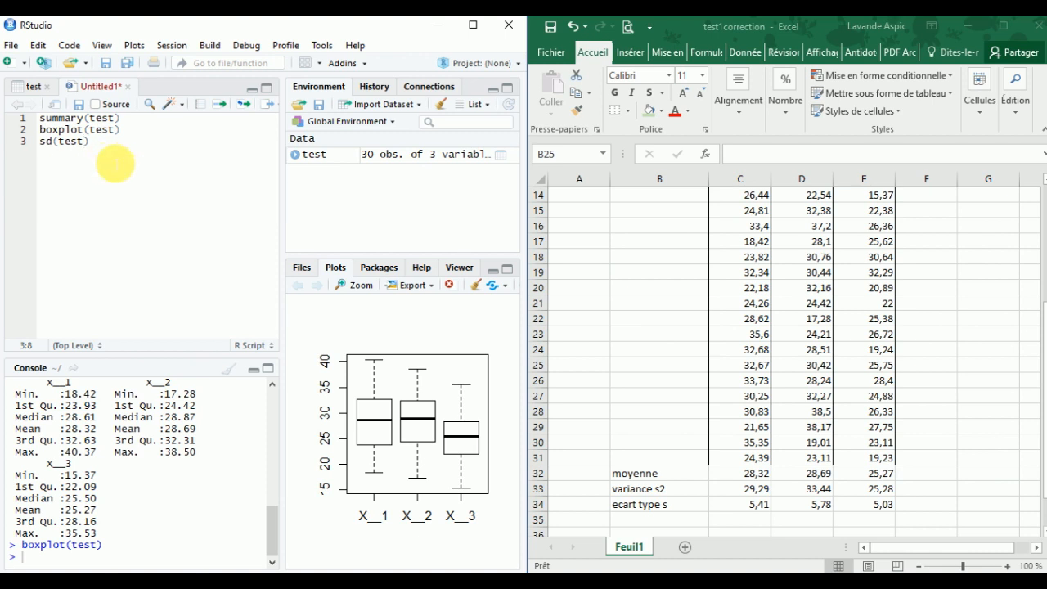
text($)
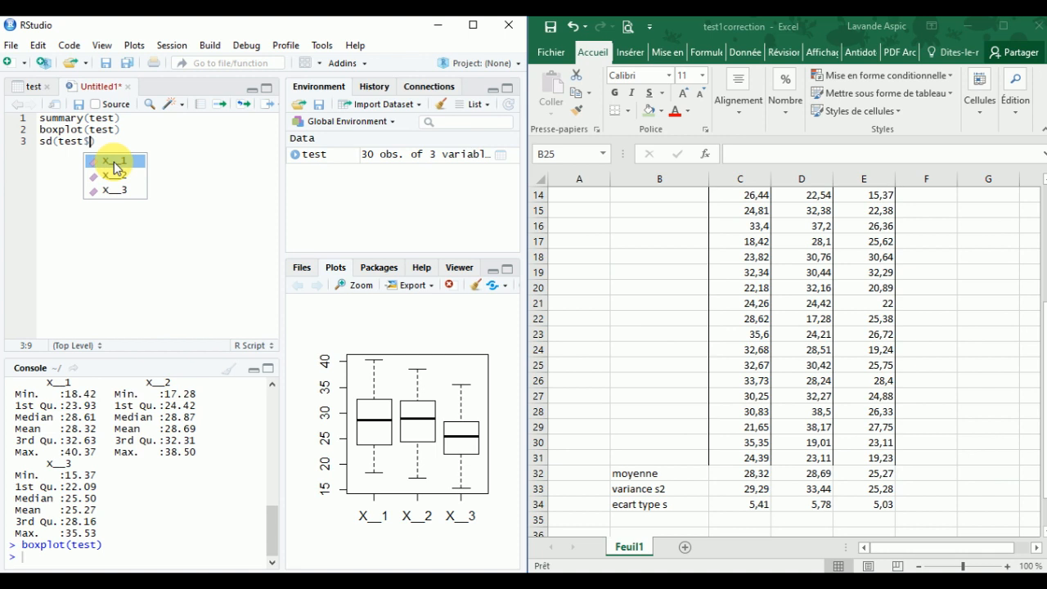
click(114, 164)
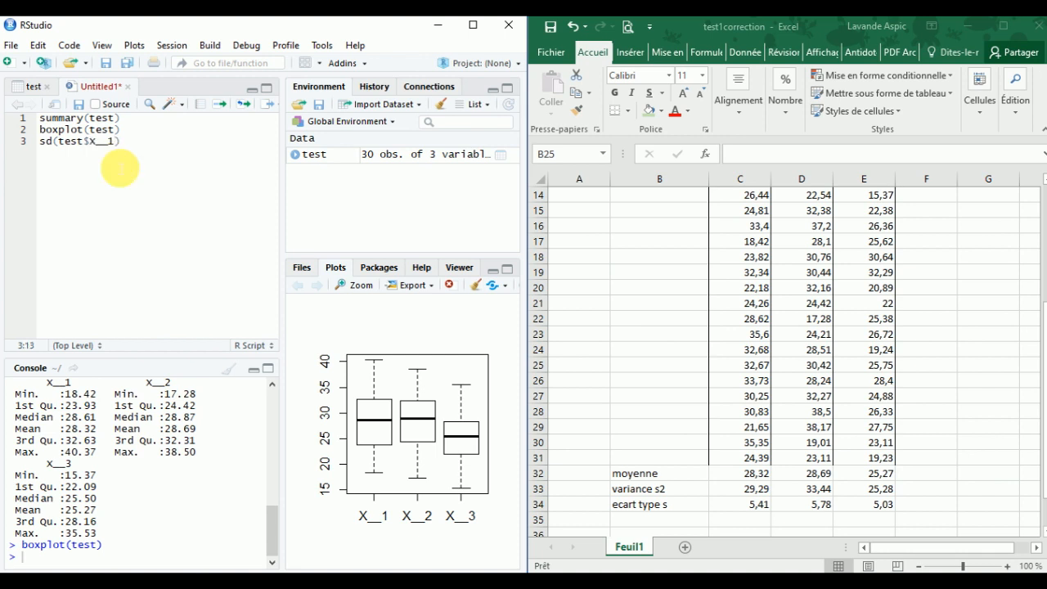
key(ctrl+Return)
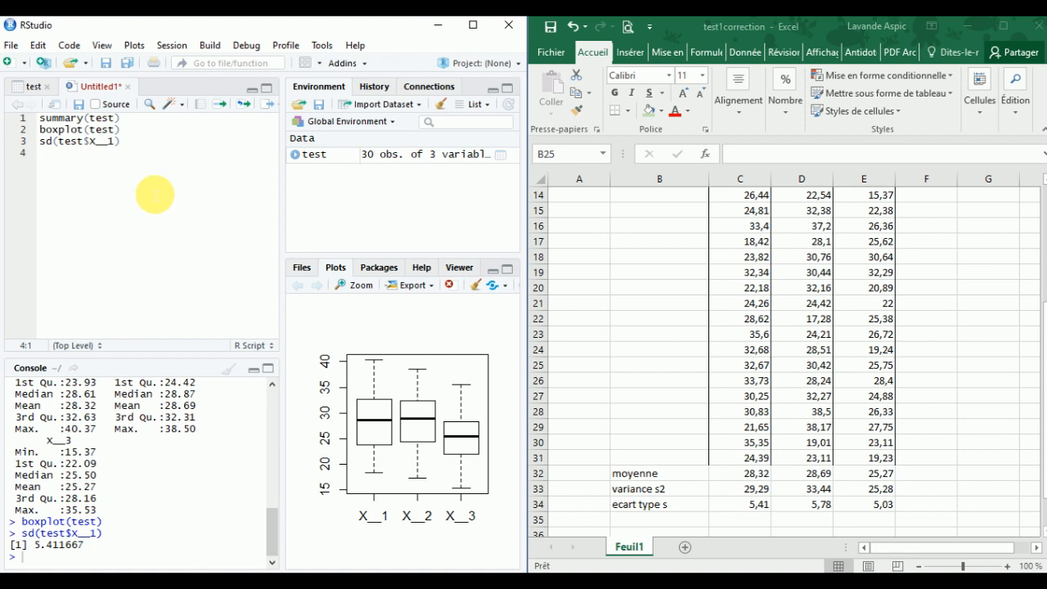
- Add mean(test$X__2) on the script's fourth line and run it to calculate the second sample's mean
text(mean)
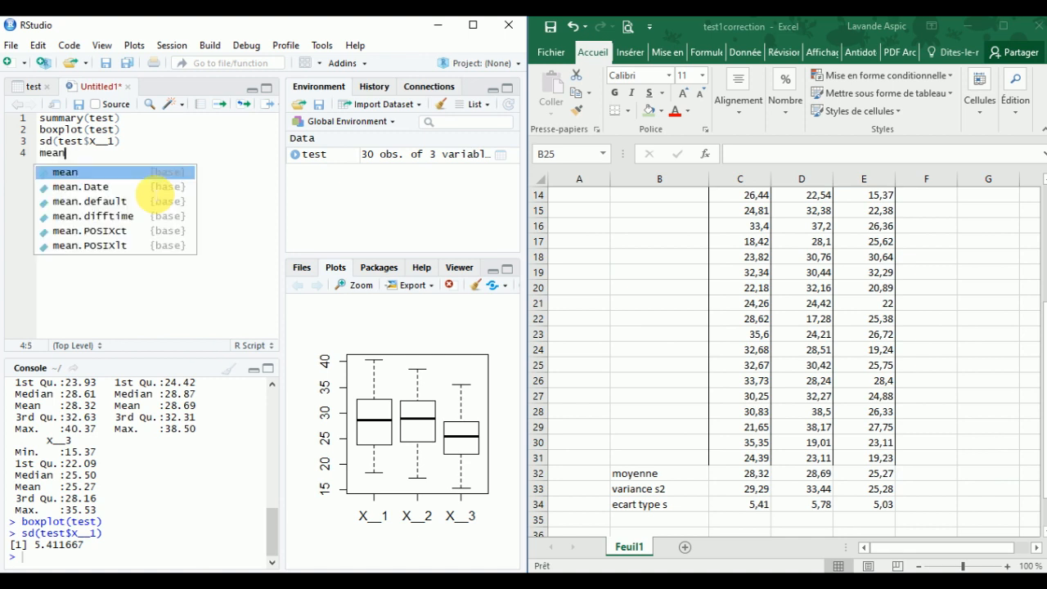
text((test)
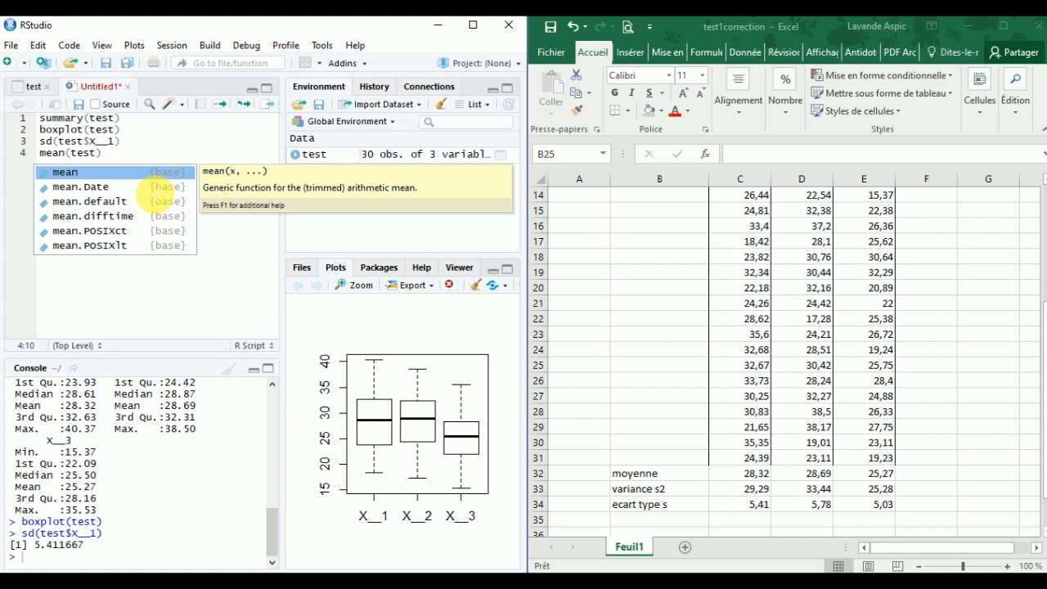
text($)
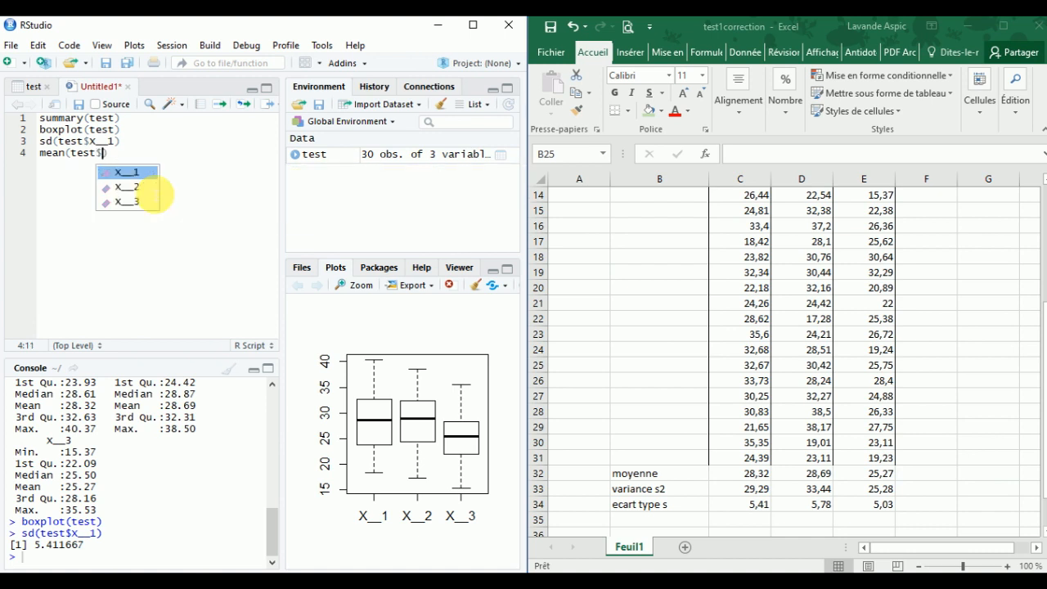
click(129, 187)
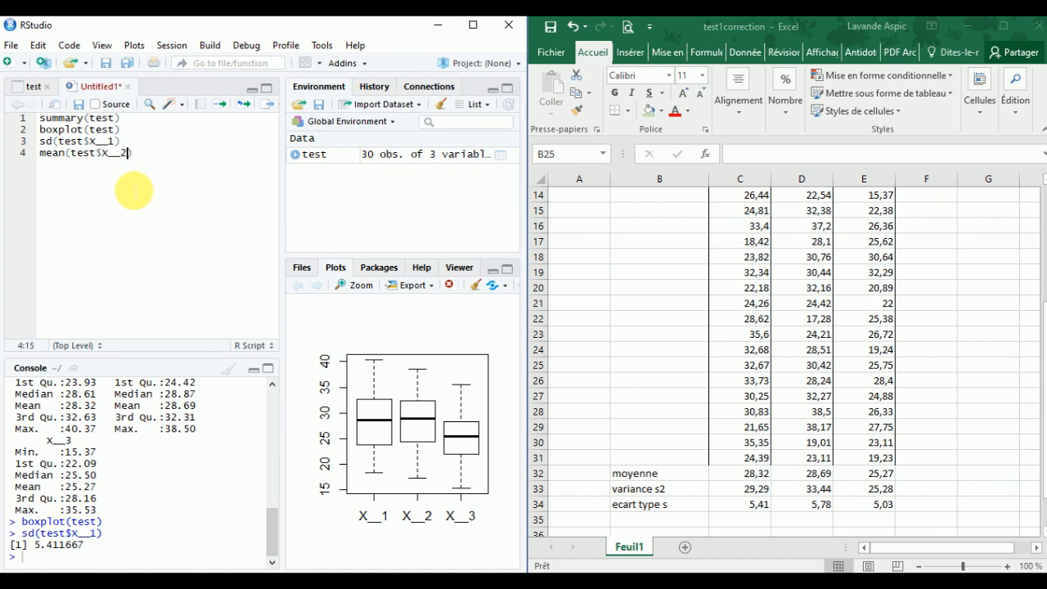
key(ctrl+Return)
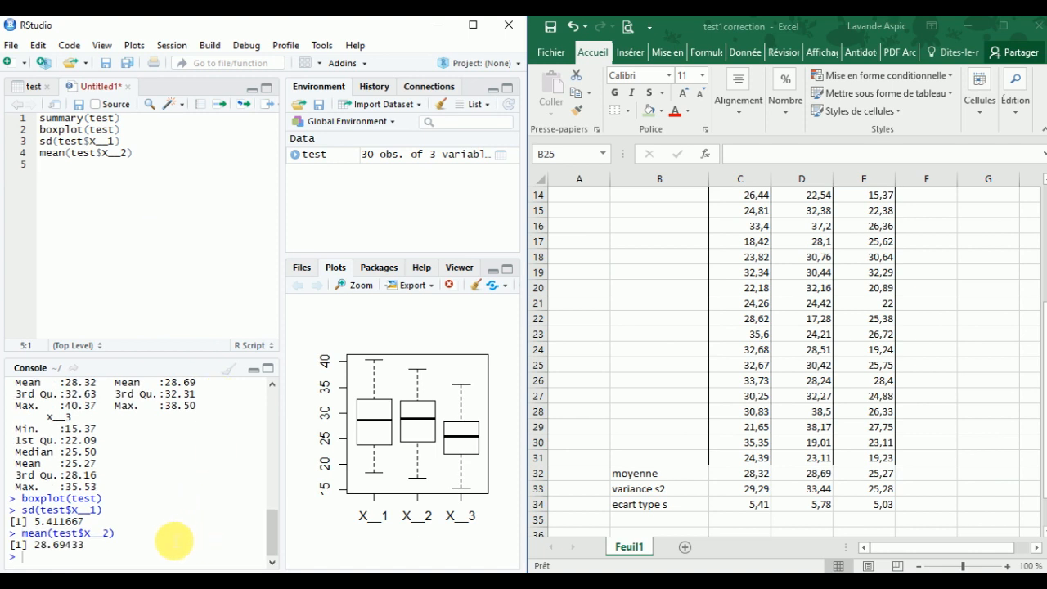
- Add var(test$X__3) on the script's fifth line and run it to calculate the third sample's variance
text(var)
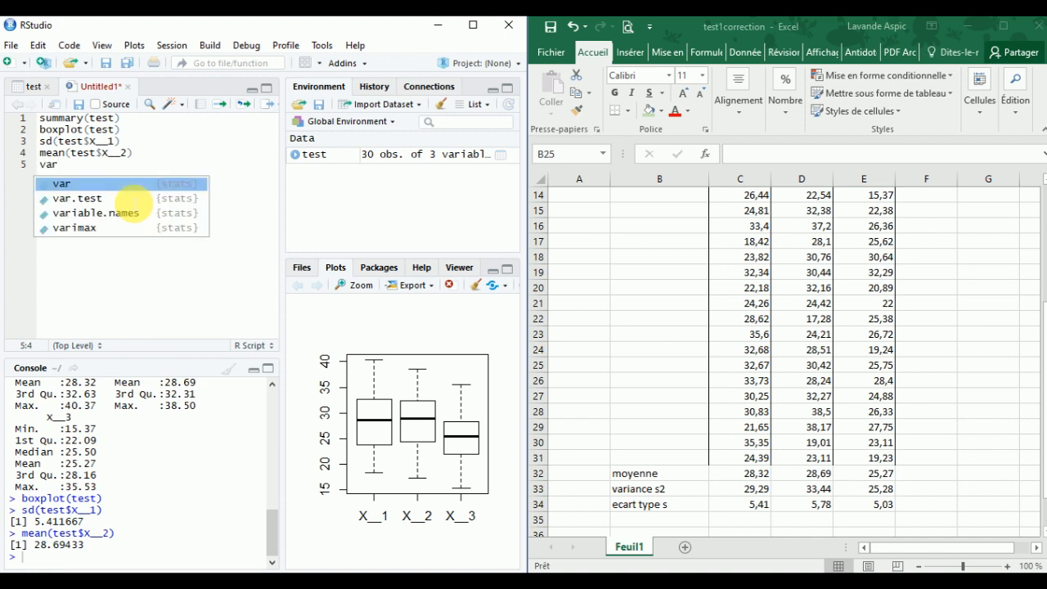
text( ()
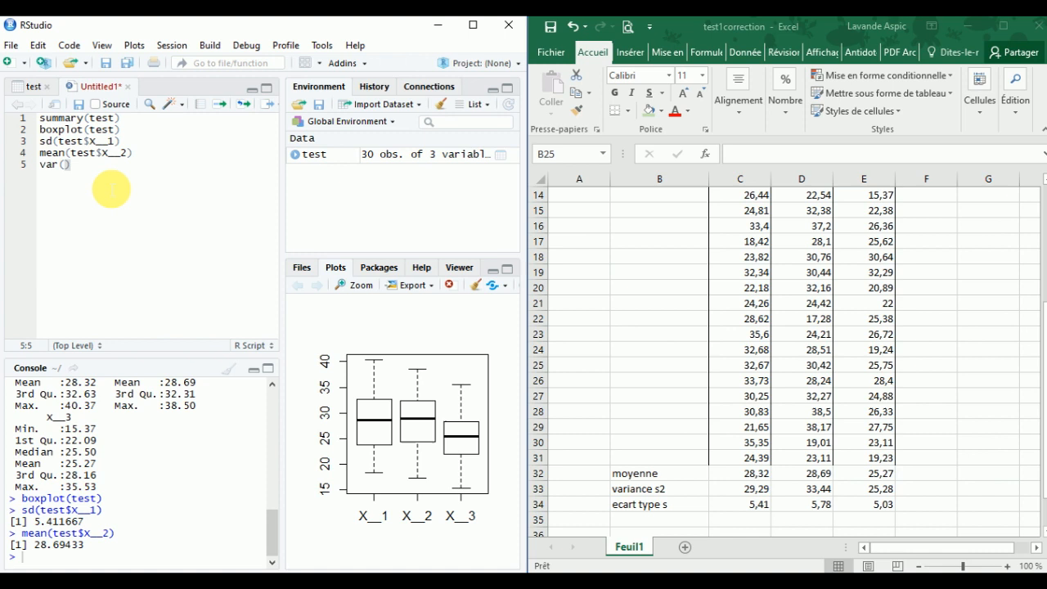
text(test)
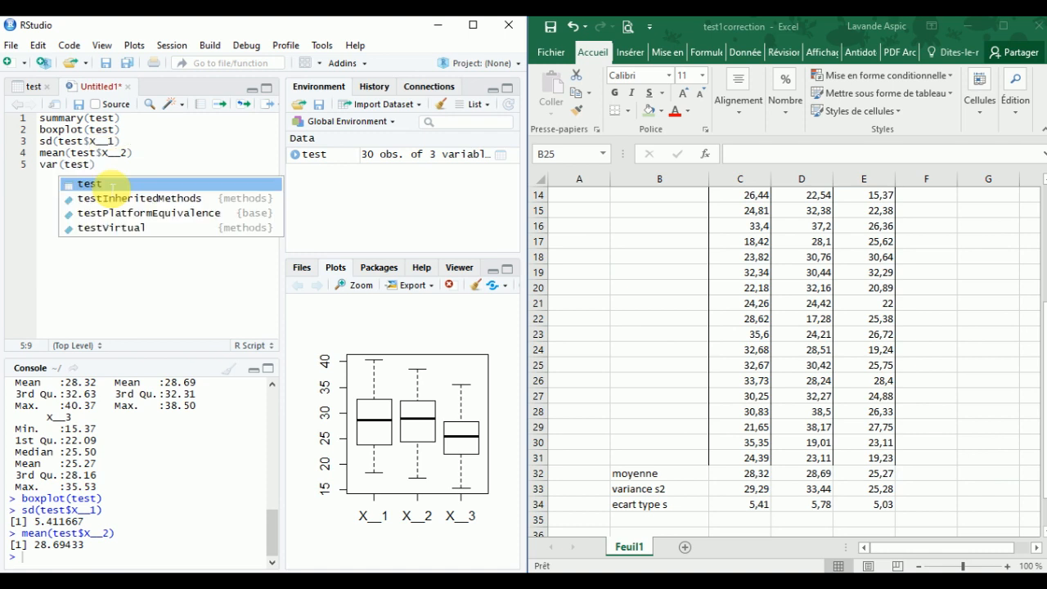
text($)
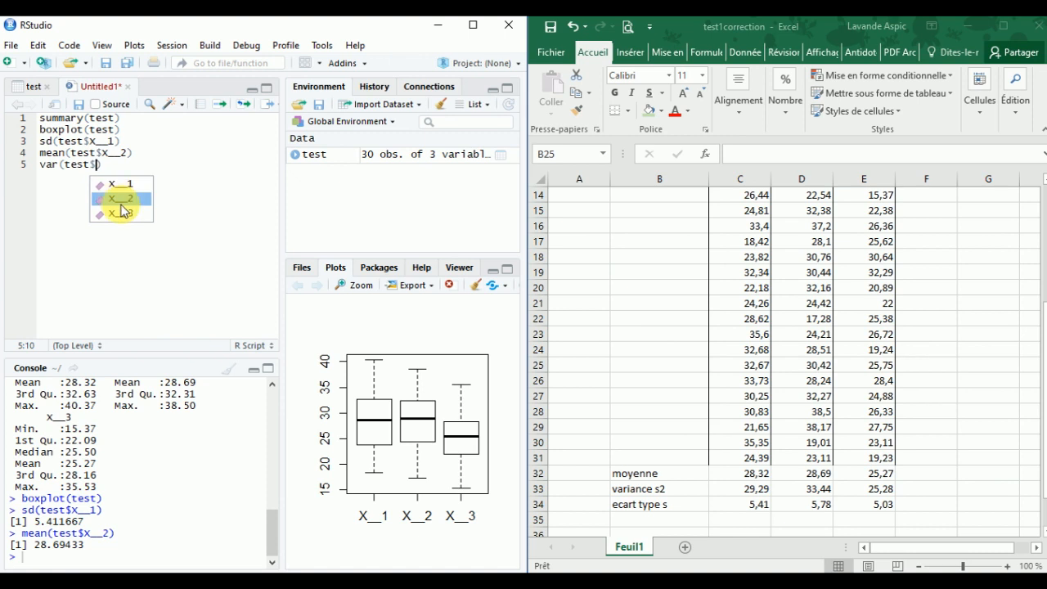
click(121, 213)
key(ctrl+Return)
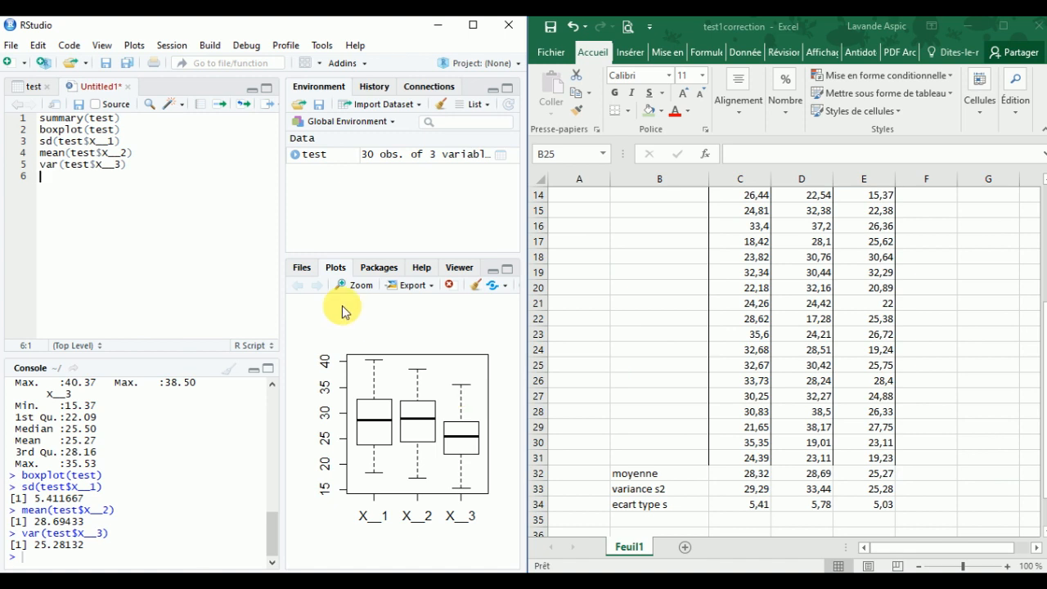
text(hist)
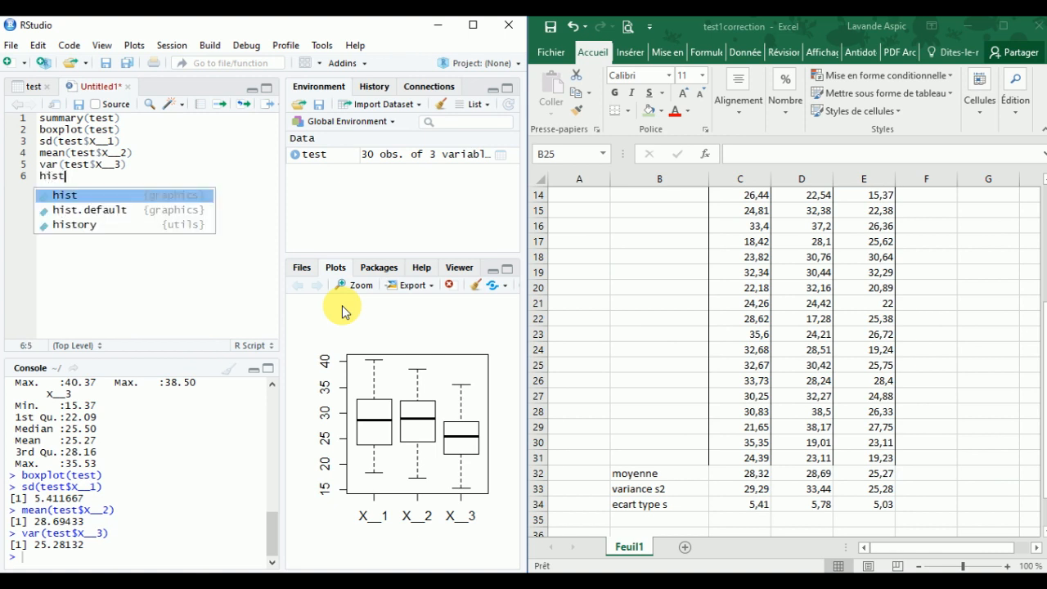
key(BackSpace)
key(BackSpace)
key(BackSpace)
key(BackSpace)
- Delete the var(test$X__3) line from the end of the script
key(BackSpace)
key(BackSpace)
key(BackSpace)
key(BackSpace)
key(BackSpace)
key(BackSpace)
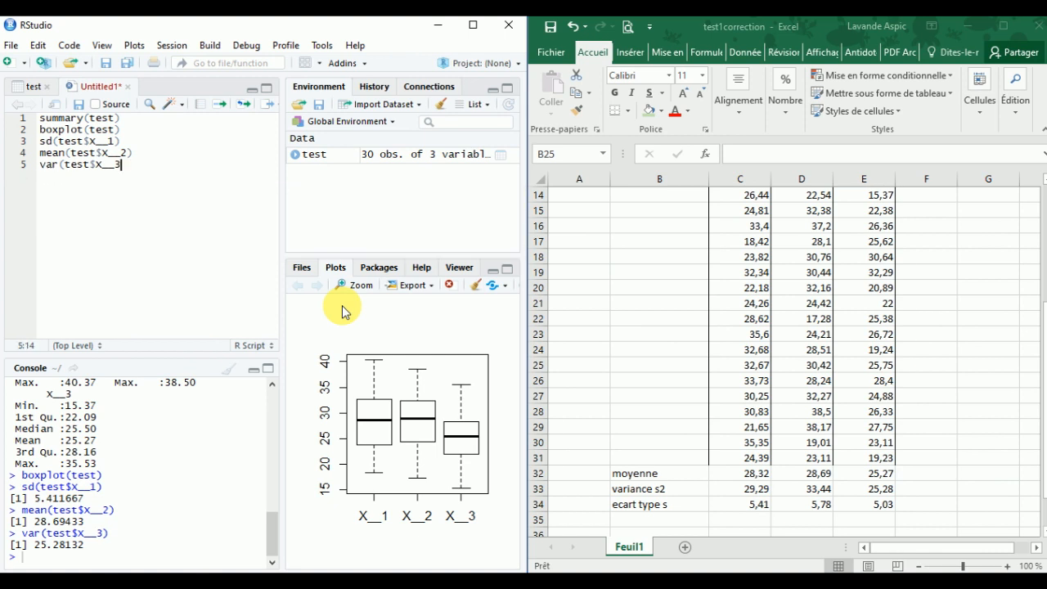
key(BackSpace)
key(BackSpace)
key(BackSpace)
key(BackSpace)
key(BackSpace)
key(BackSpace)
key(BackSpace)
key(BackSpace)
key(BackSpace)
key(BackSpace)
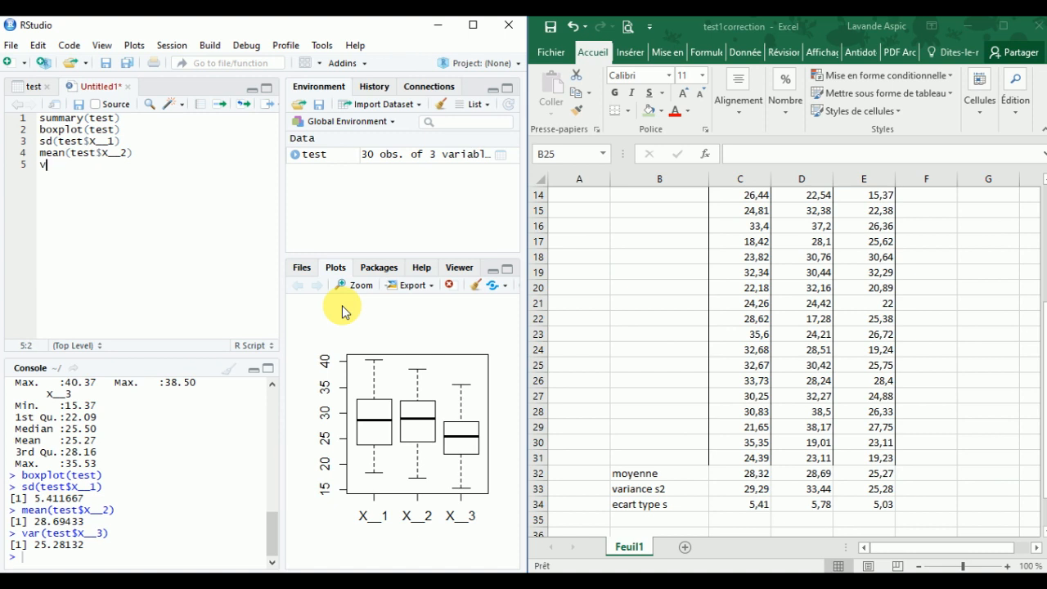